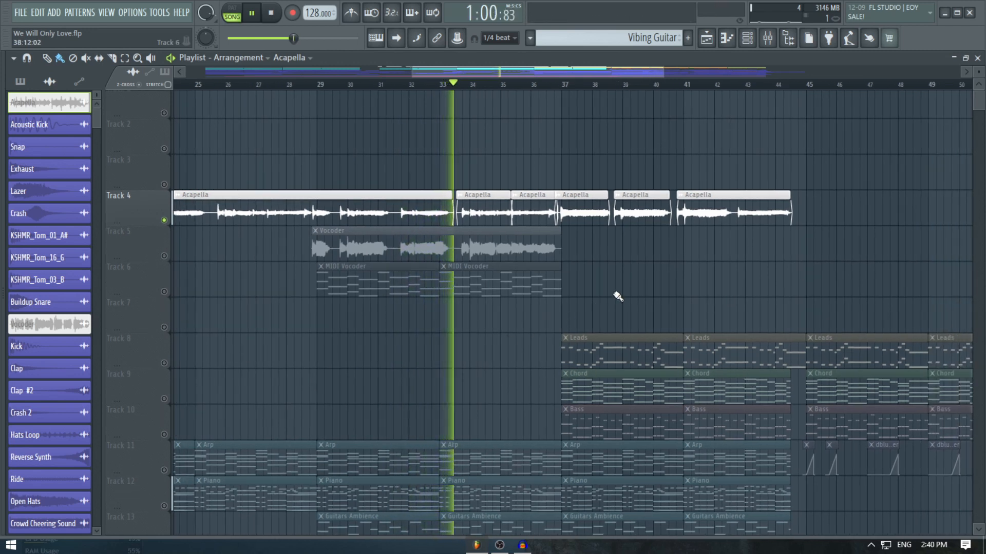
# Step: Examine the Acapella clips on Track 4 across the arrangement during playback, up to where the vocal ends, and stop the song
pyautogui.moveTo(979, 72); pyautogui.dragTo(978, 50)
pyautogui.scroll(2, 604, 288)
pyautogui.hscroll(2, 575, 292)
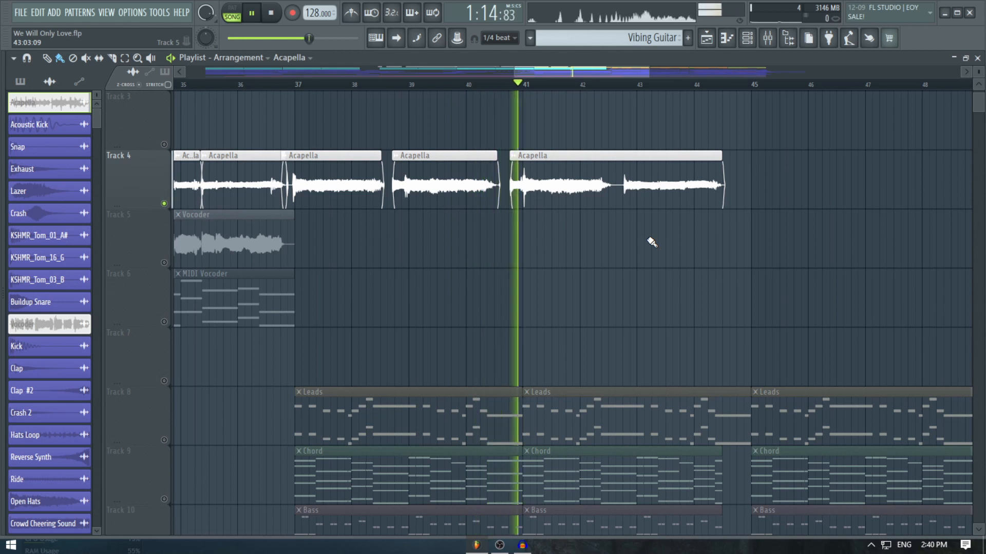
pyautogui.scroll(-5, 652, 242)
pyautogui.scroll(5, 641, 245)
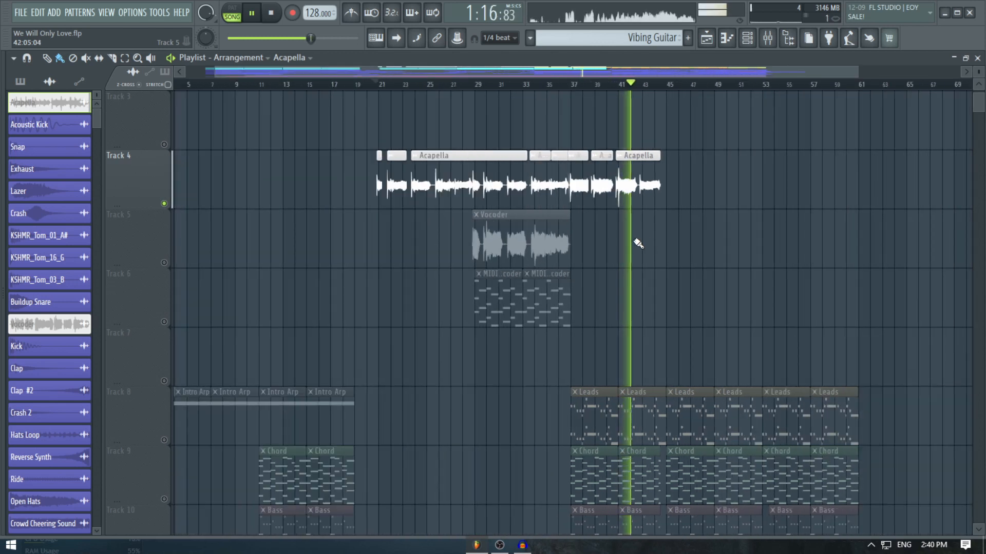
pyautogui.scroll(-5, 618, 267)
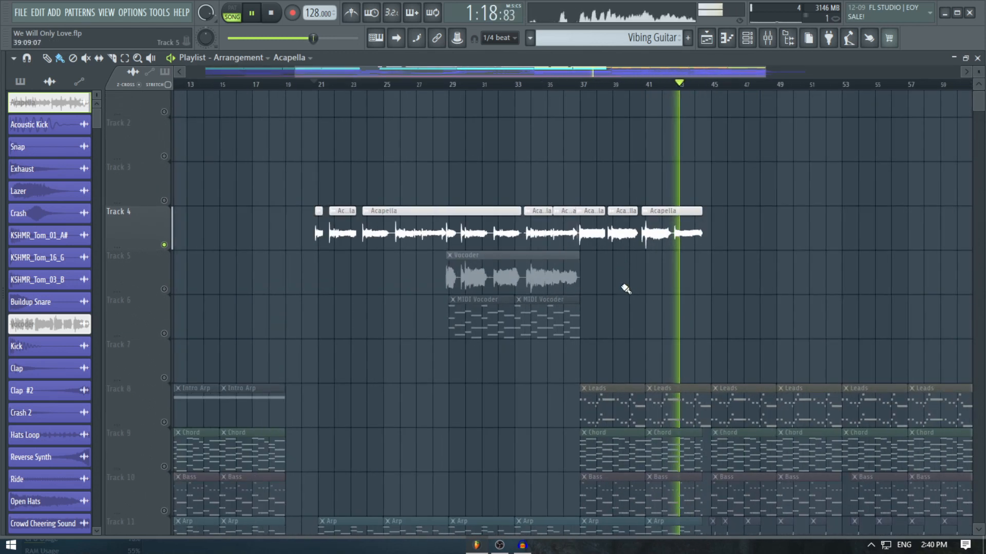
pyautogui.scroll(5, 568, 288)
pyautogui.scroll(-2, 545, 164)
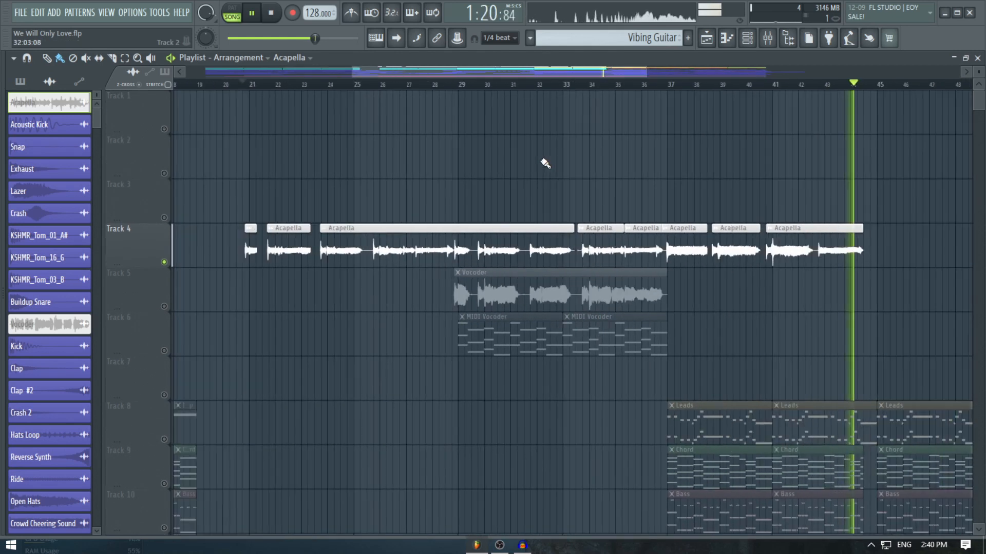
pyautogui.press('space')
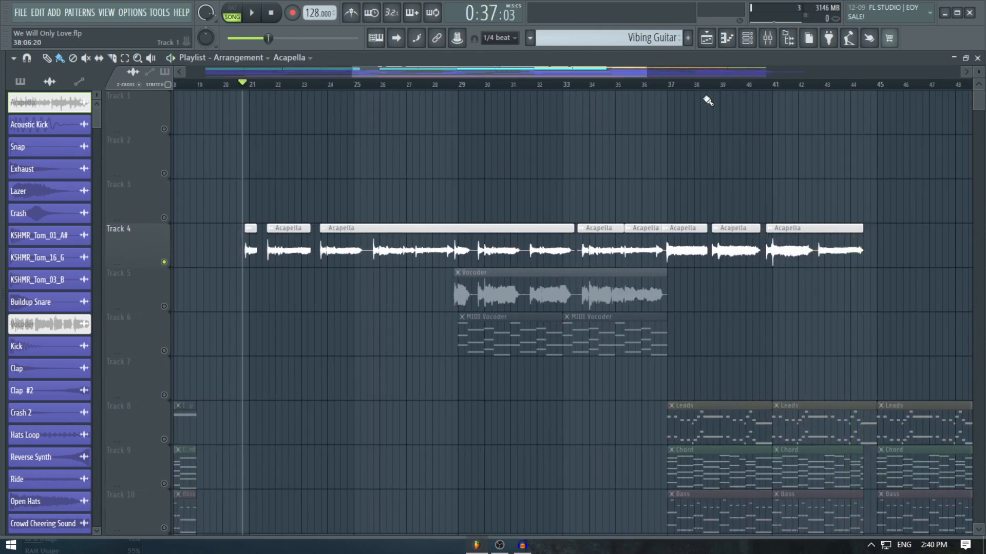
# Step: Enable the Fruity parametric EQ 2 on the Vocal Bus mixer track and review its low-cut curve
pyautogui.click(768, 38)
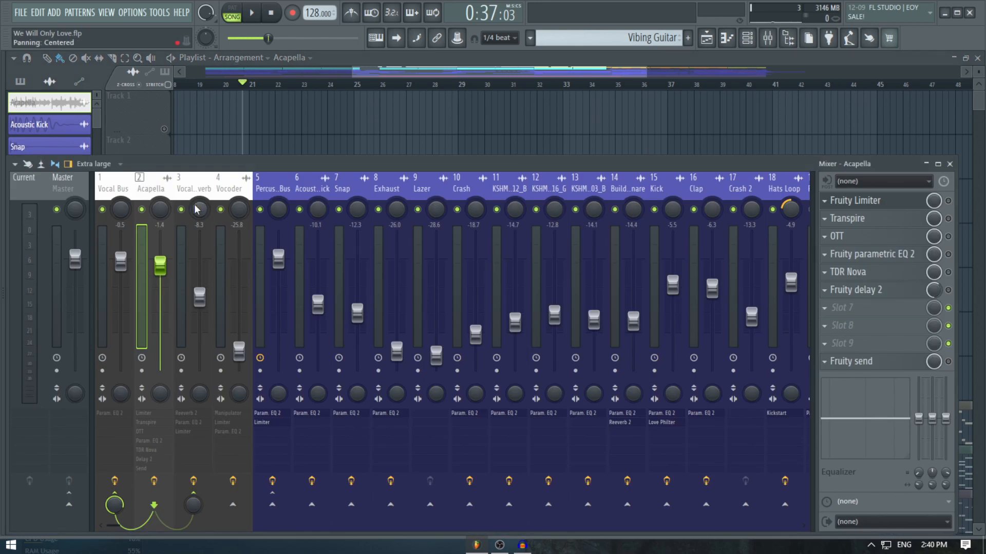
pyautogui.click(121, 191)
pyautogui.click(156, 190)
pyautogui.click(124, 191)
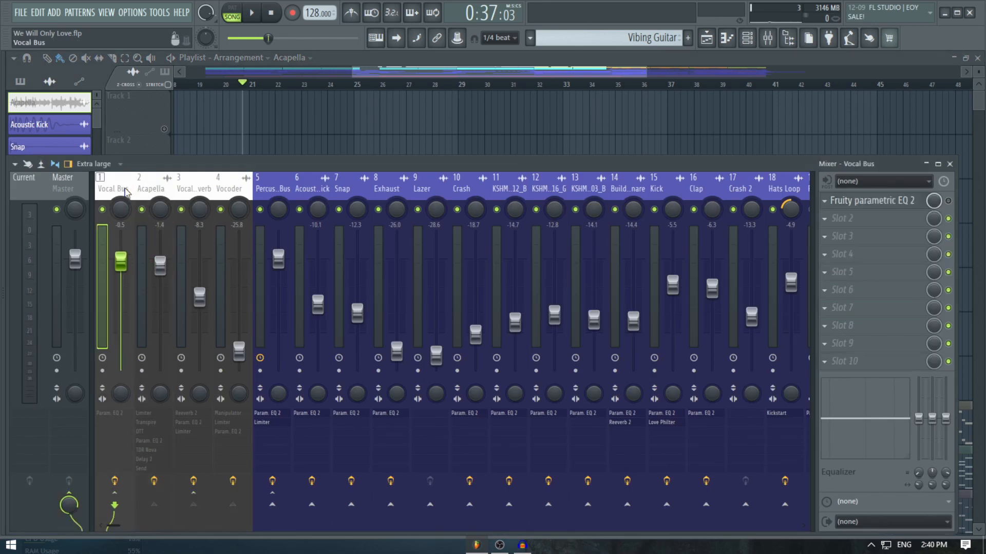
pyautogui.click(894, 201)
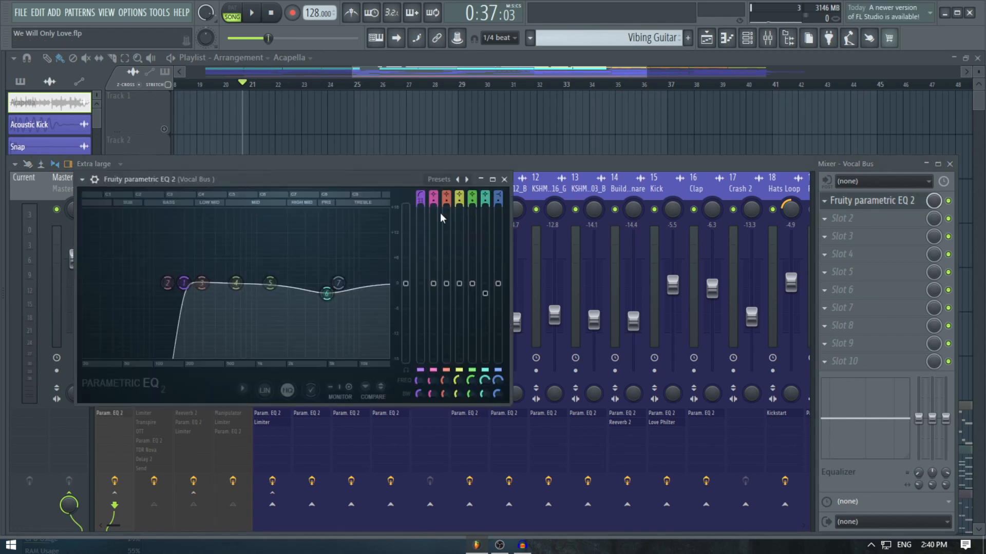
pyautogui.moveTo(375, 180); pyautogui.dragTo(544, 166)
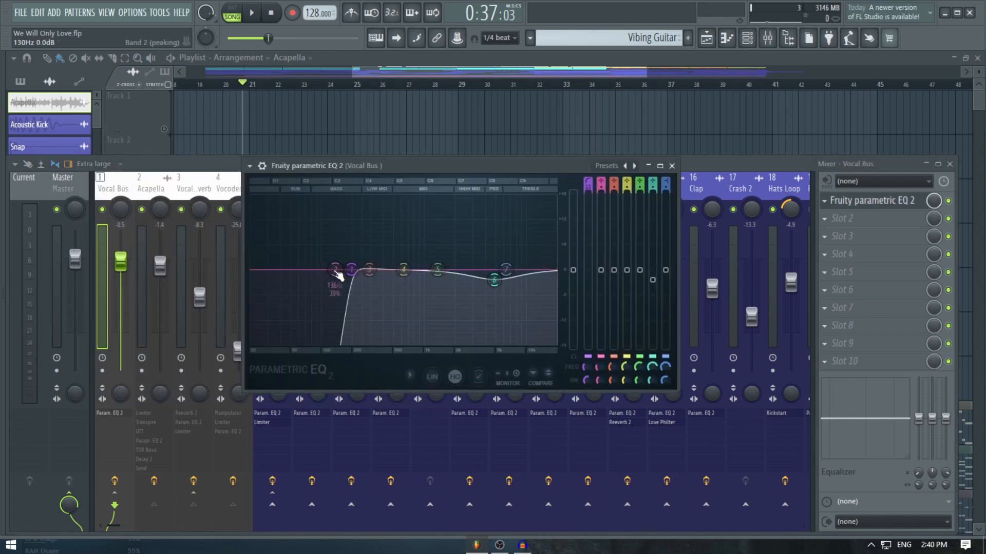
pyautogui.click(672, 166)
# Step: Enable the Fruity Limiter on the Acapella mixer track and open its settings
pyautogui.click(151, 191)
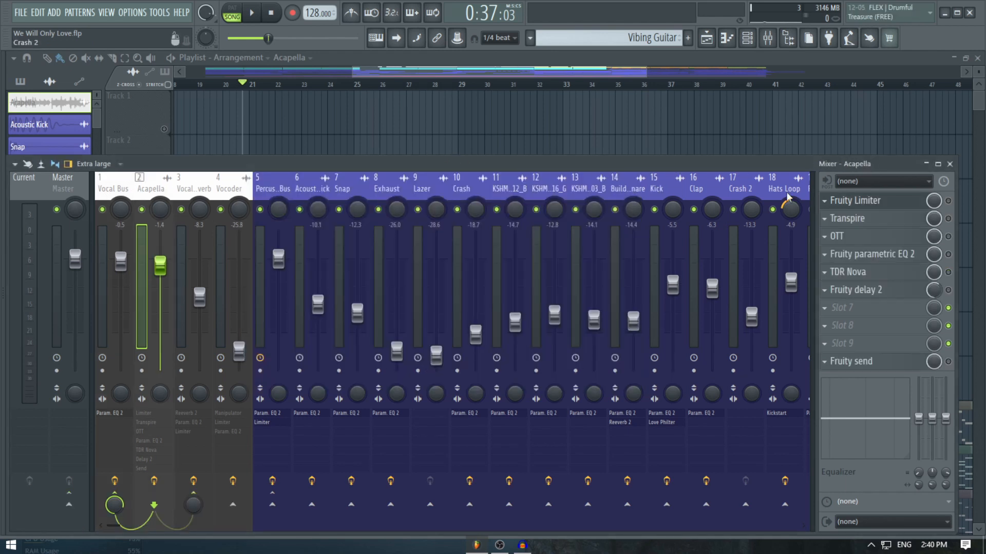
pyautogui.click(883, 201)
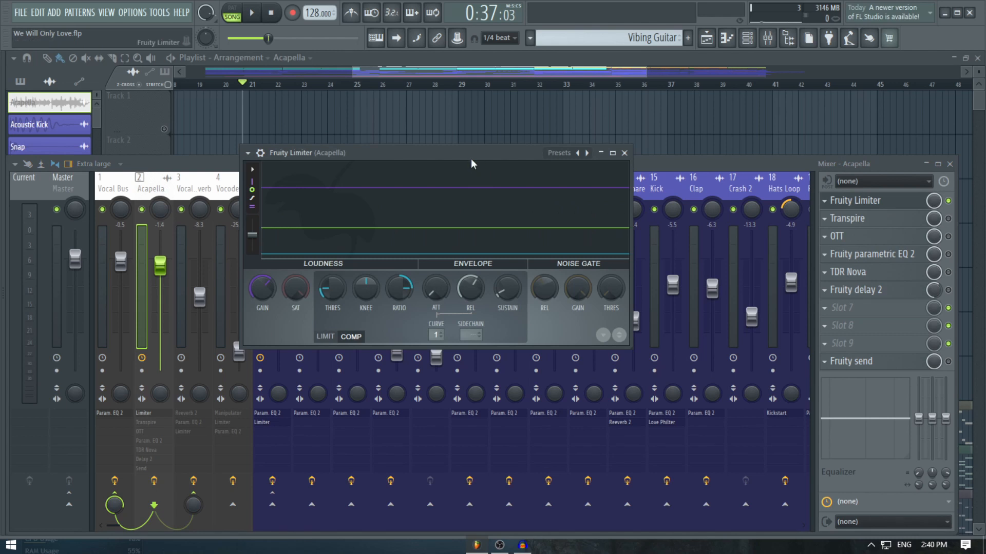
pyautogui.moveTo(472, 159); pyautogui.dragTo(465, 145)
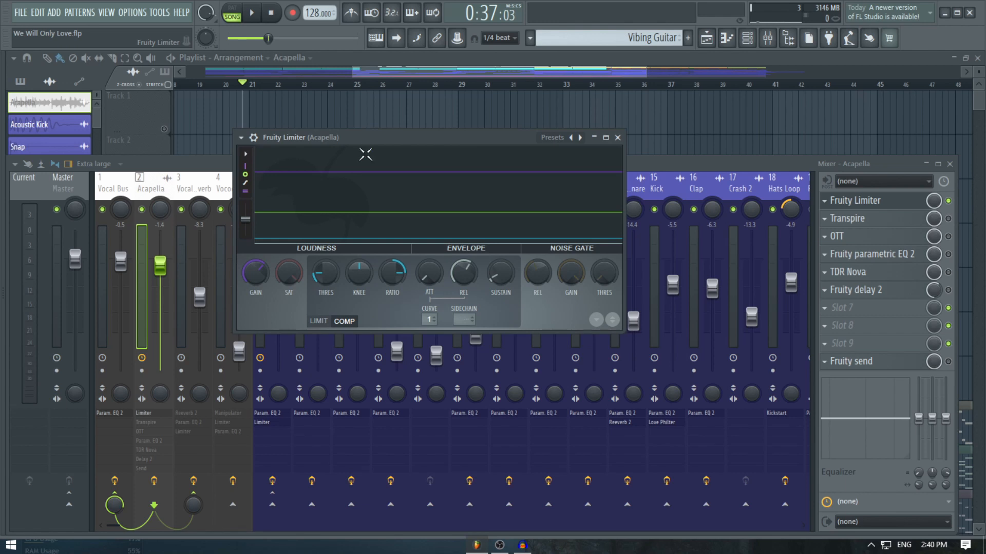
# Step: Set the Acapella Fruity Limiter's ceiling to 12.0 dB in limiter mode and return to its compressor settings
pyautogui.click(318, 320)
pyautogui.moveTo(374, 138); pyautogui.dragTo(388, 158)
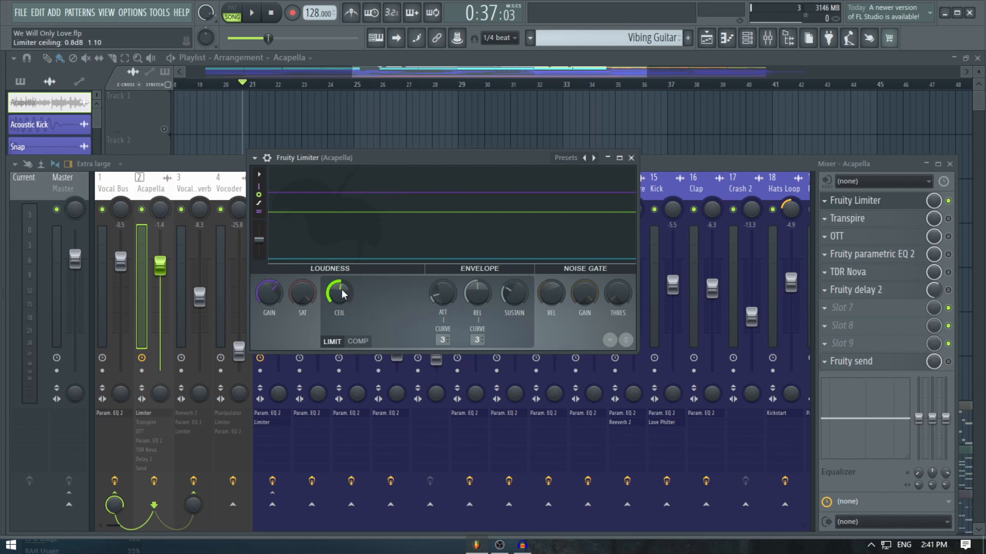
pyautogui.moveTo(339, 293); pyautogui.dragTo(339, 249)
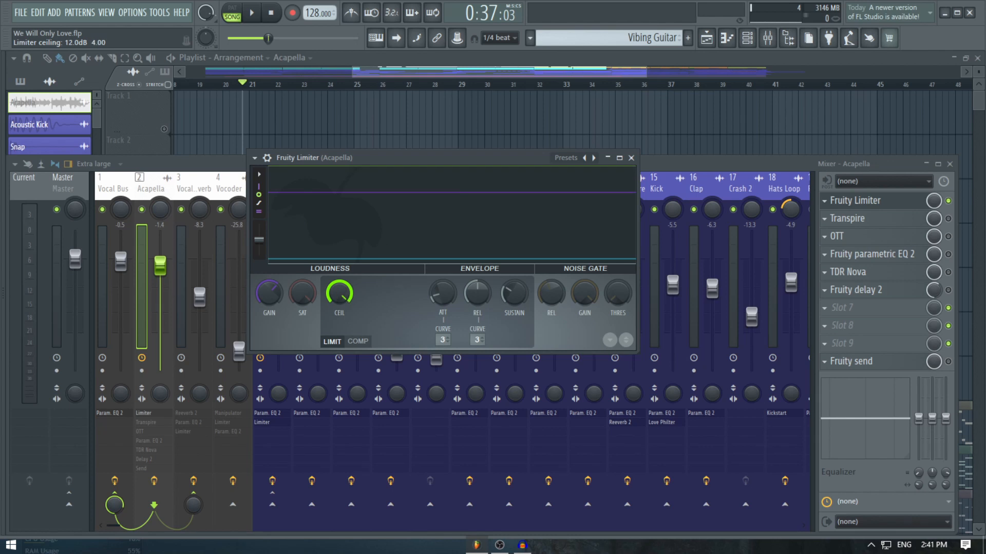
pyautogui.click(358, 341)
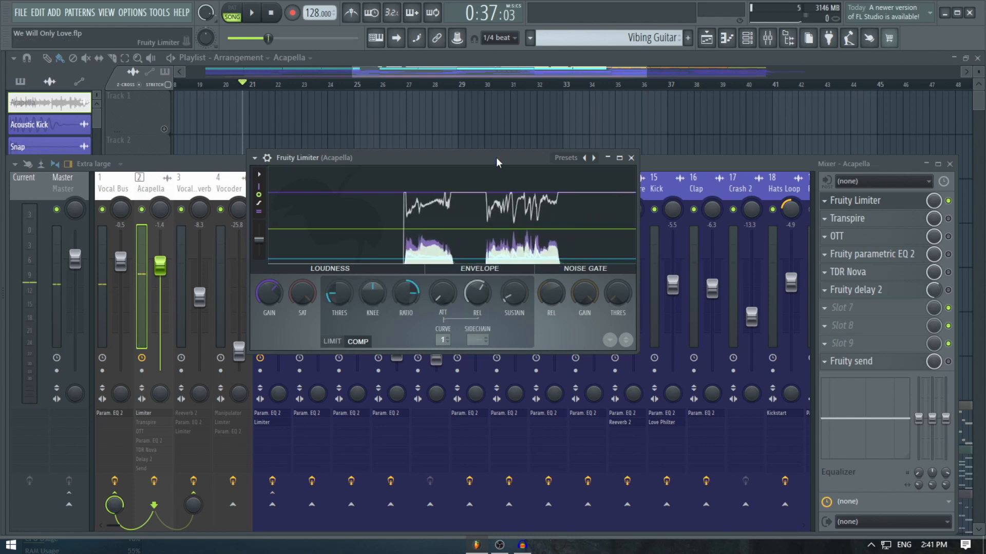
# Step: Play the vocal to check the Fruity Limiter's compression on the Acapella track, then review its settings once more
pyautogui.press('space')
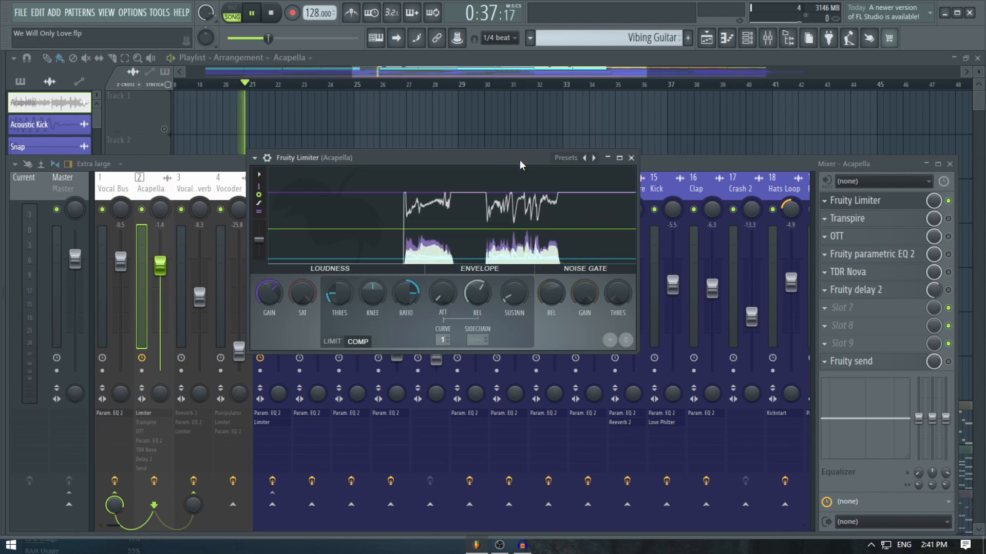
pyautogui.moveTo(520, 159)
pyautogui.mouseDown()
pyautogui.moveTo(536, 166)
pyautogui.moveTo(534, 152)
pyautogui.mouseUp()
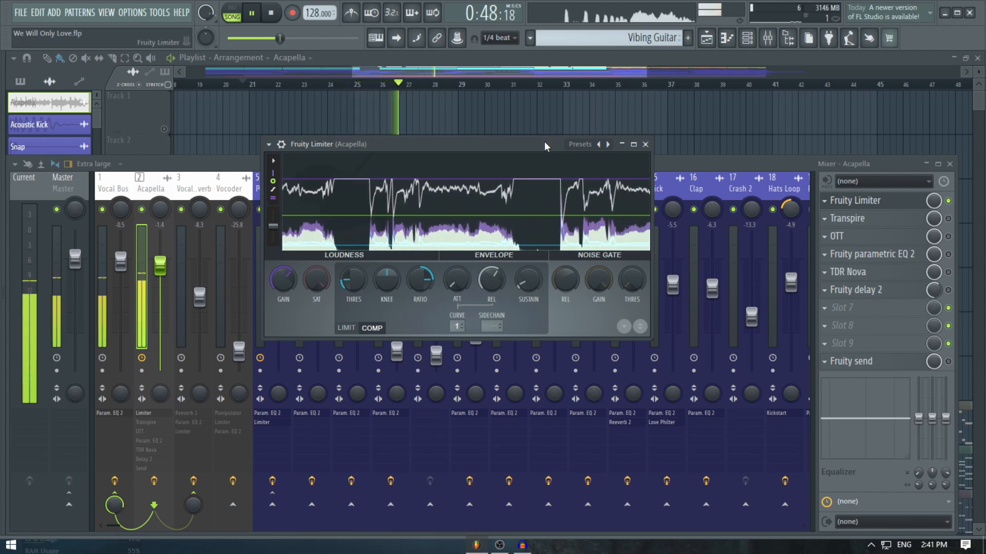
pyautogui.press('space')
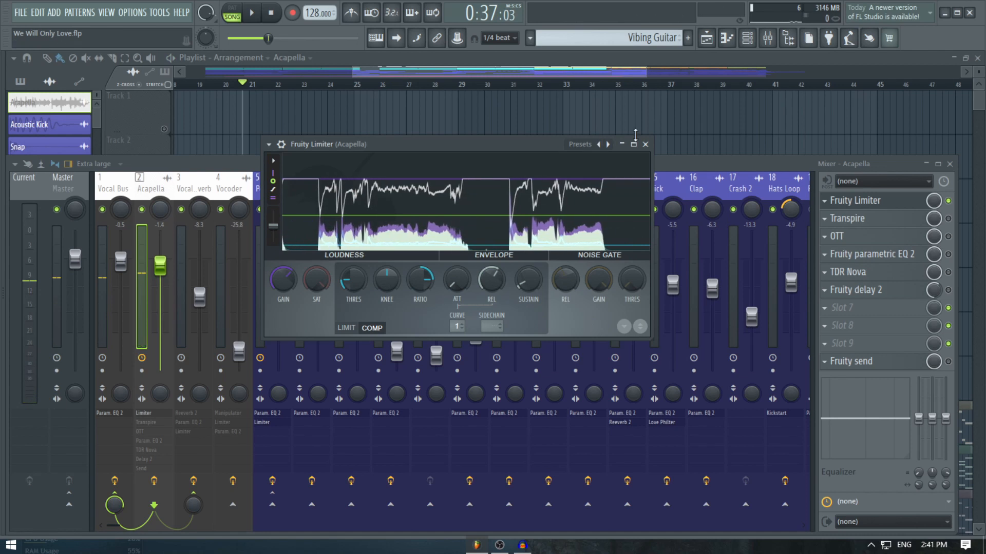
pyautogui.click(645, 144)
pyautogui.click(896, 200)
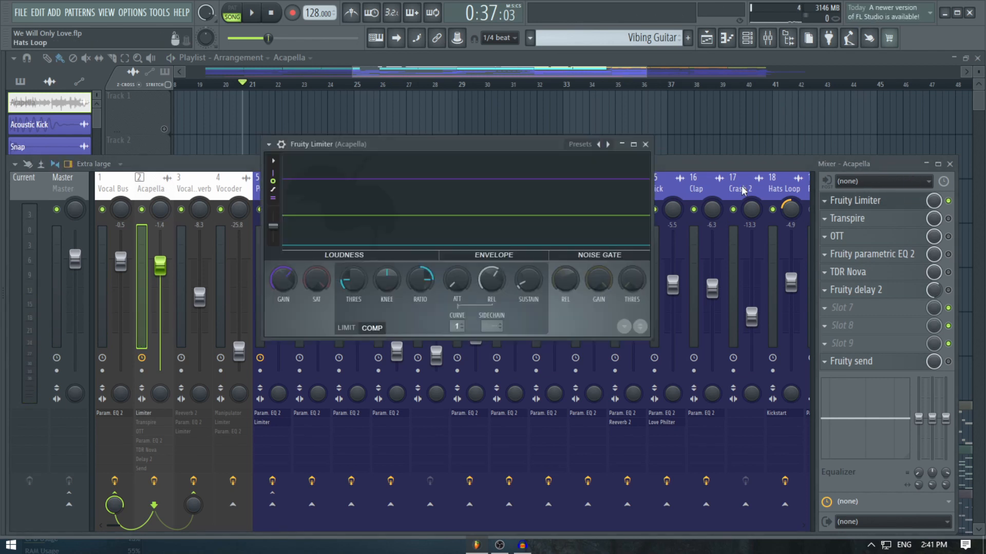
pyautogui.click(645, 145)
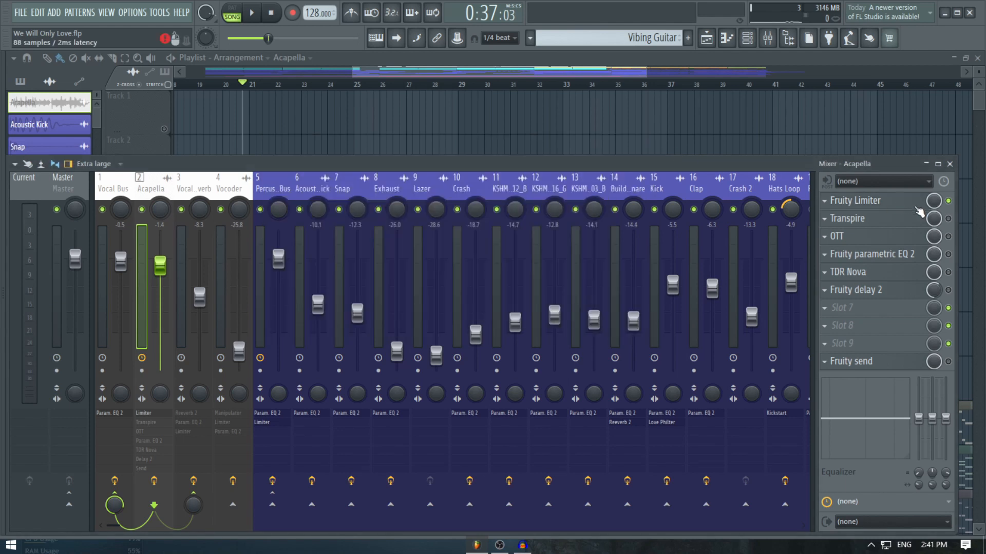
# Step: Enable Transpire on the Acapella track and set its attack to -3.0 while auditioning the vocal
pyautogui.click(852, 218)
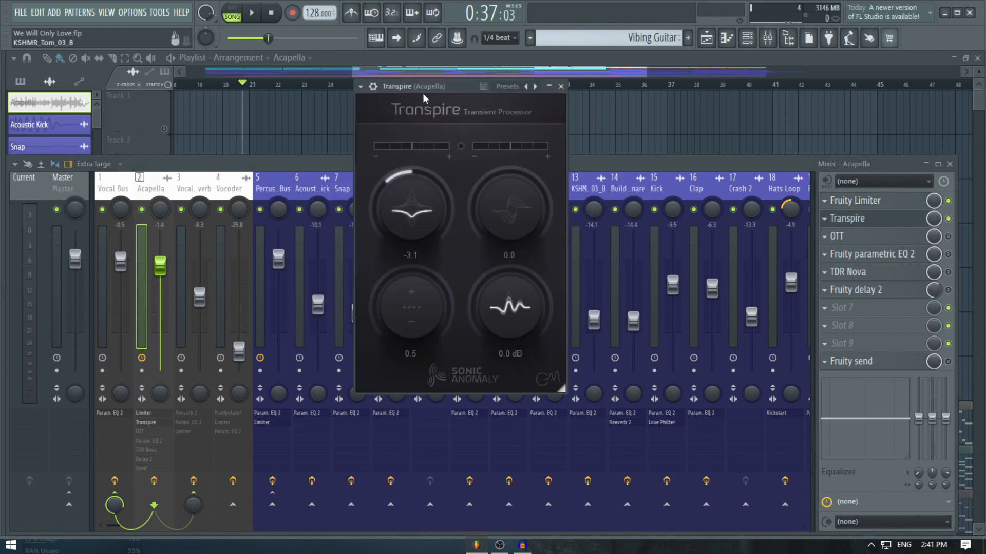
pyautogui.moveTo(431, 85); pyautogui.dragTo(449, 113)
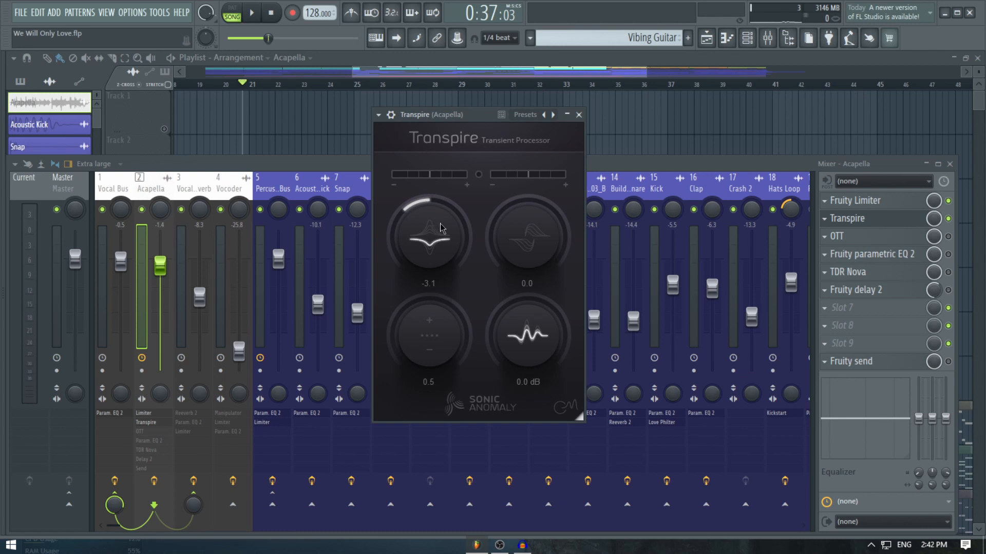
pyautogui.moveTo(469, 116); pyautogui.dragTo(611, 114)
pyautogui.press('space')
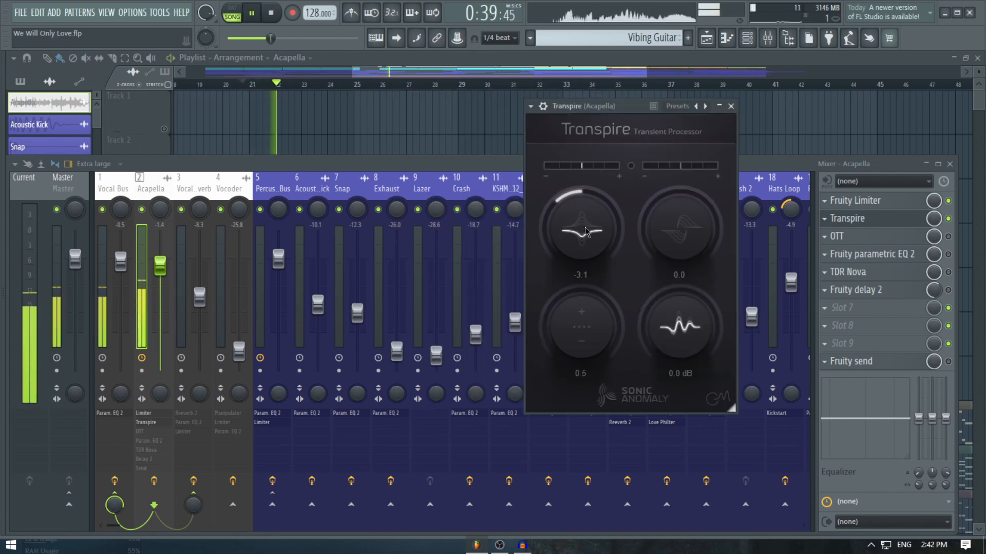
pyautogui.scroll(1, 585, 231)
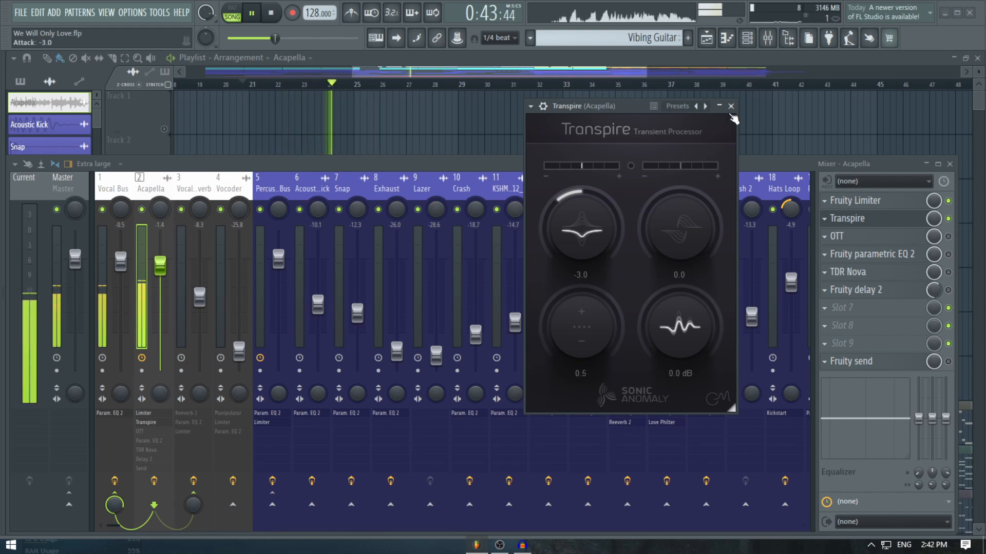
pyautogui.press('space')
pyautogui.click(731, 106)
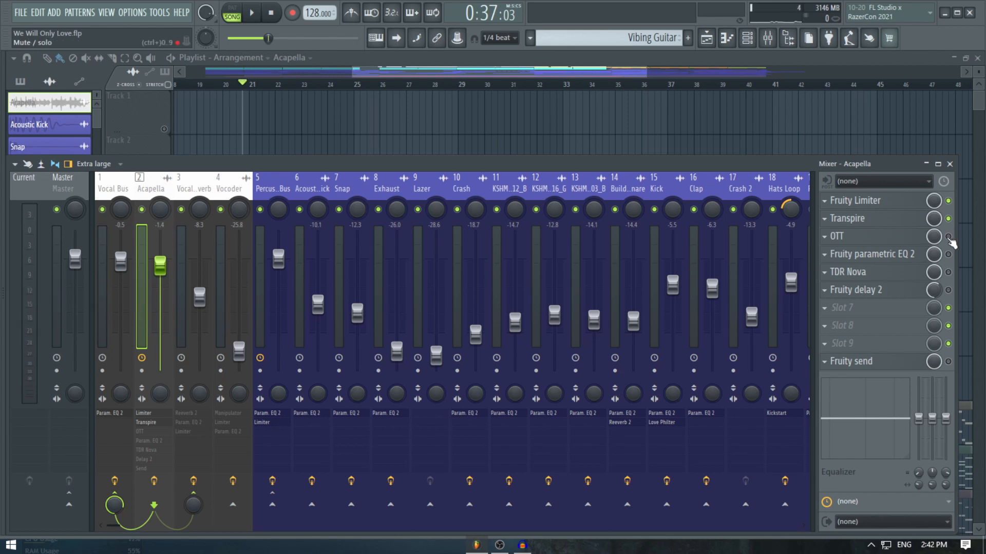
# Step: Enable the OTT multiband compressor on the Acapella track and open its settings
pyautogui.click(949, 236)
pyautogui.click(847, 236)
pyautogui.moveTo(510, 134); pyautogui.dragTo(463, 128)
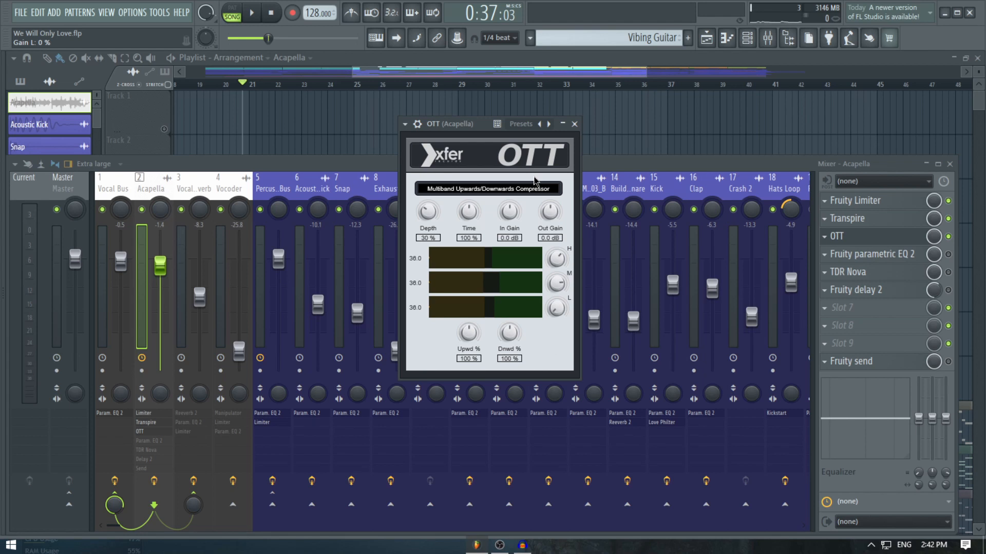
# Step: Play the vocal through OTT on the Acapella track, watching its band meters and reviewing its depth and band settings
pyautogui.click(402, 57)
pyautogui.press('space')
pyautogui.click(768, 40)
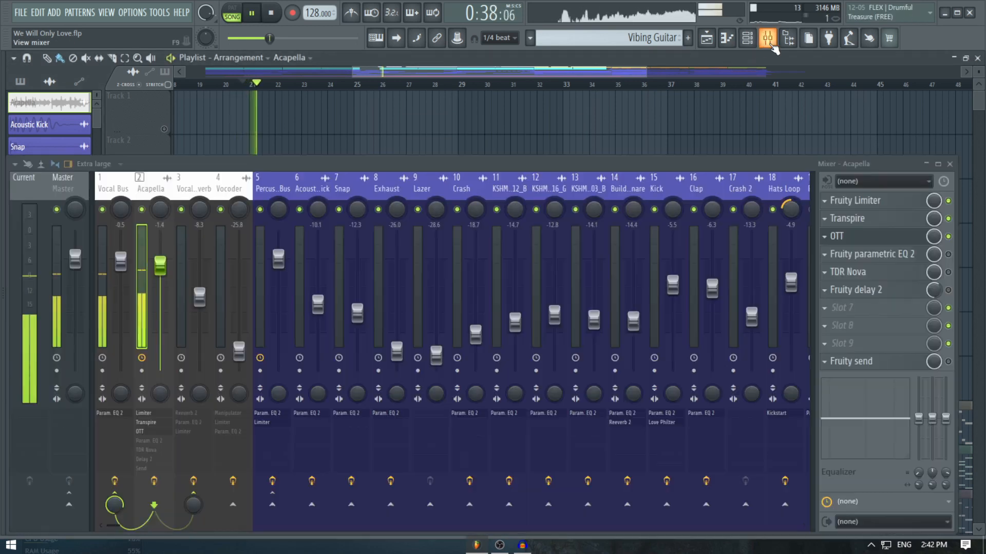
pyautogui.click(870, 237)
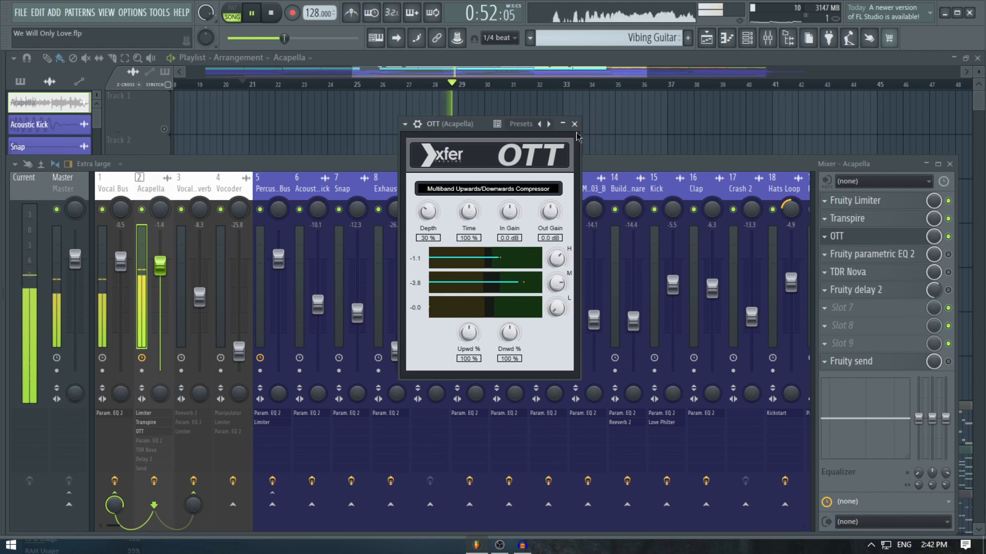
pyautogui.press('space')
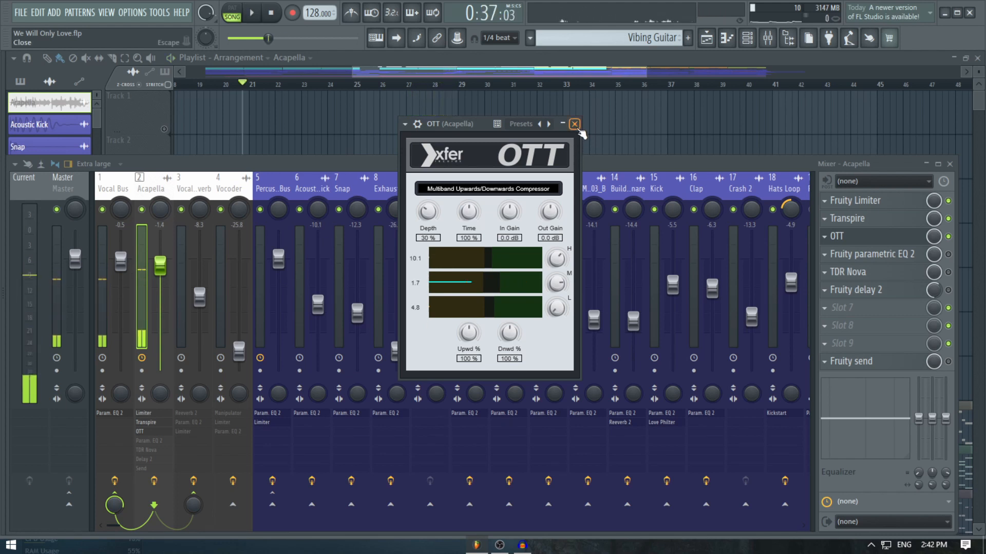
pyautogui.click(574, 125)
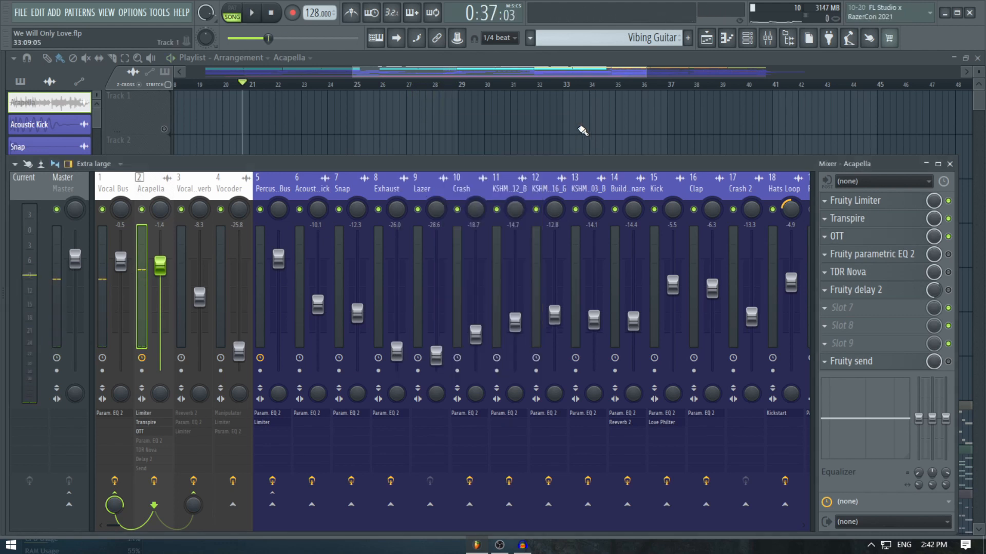
pyautogui.click(891, 238)
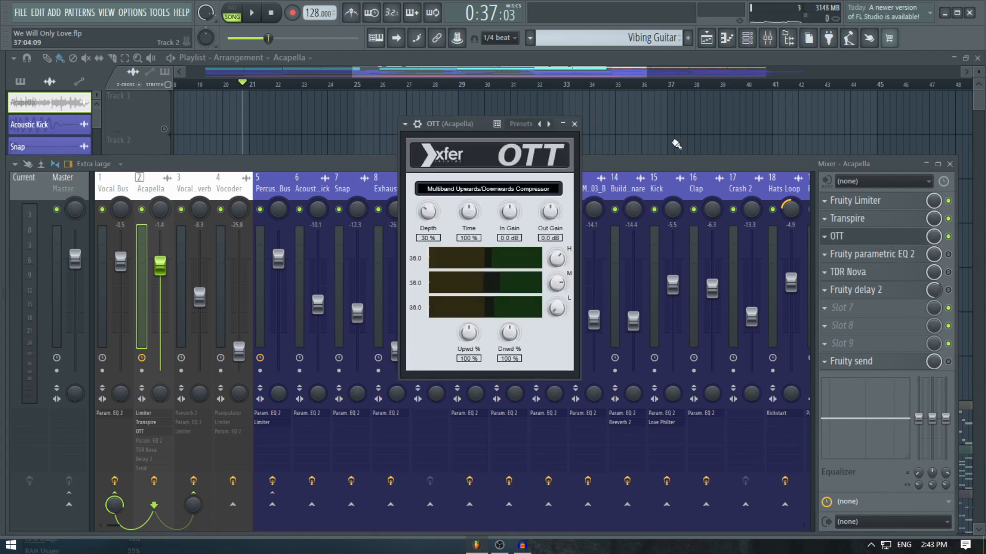
pyautogui.click(574, 124)
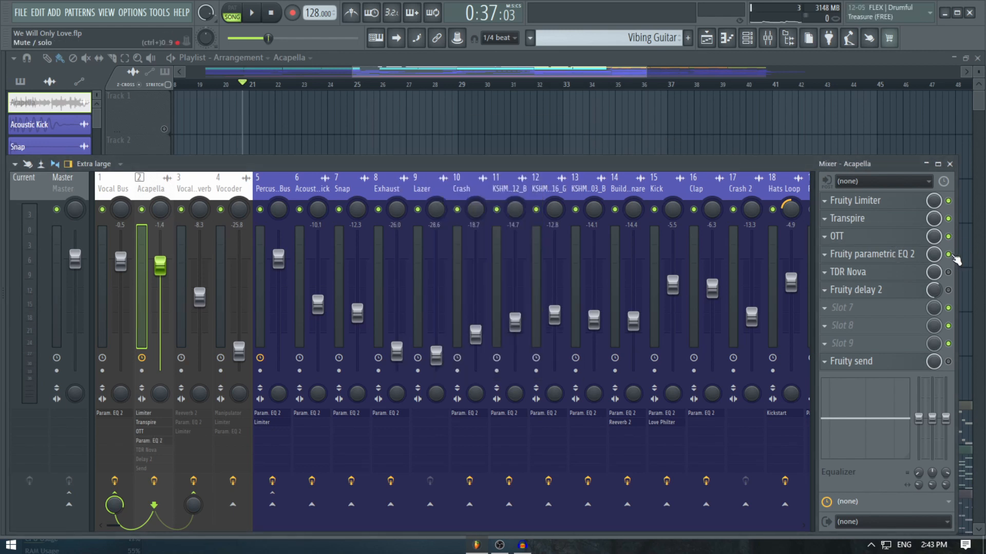
# Step: Enable the Fruity parametric EQ 2 on the Acapella track and check its low-cut curve alongside the OTT settings
pyautogui.click(873, 254)
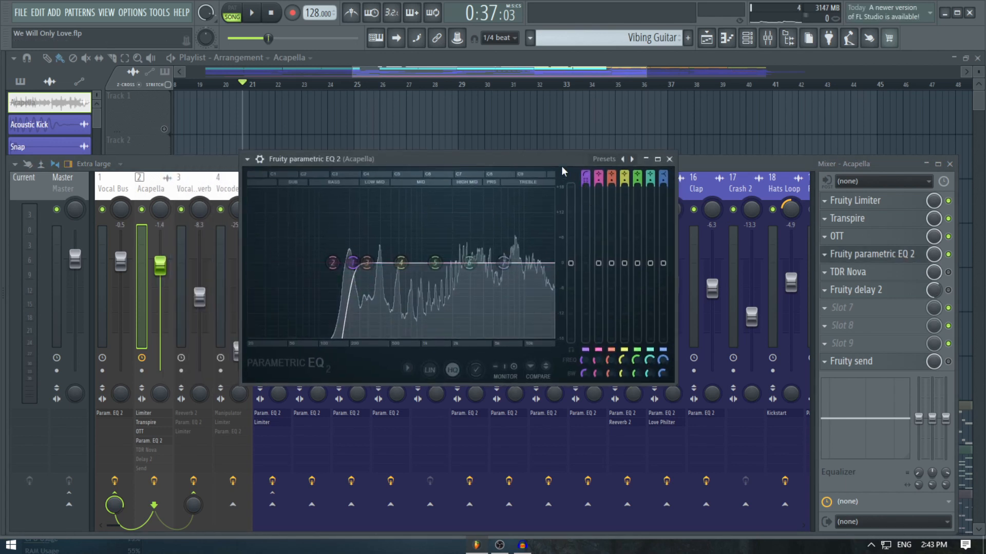
pyautogui.click(847, 236)
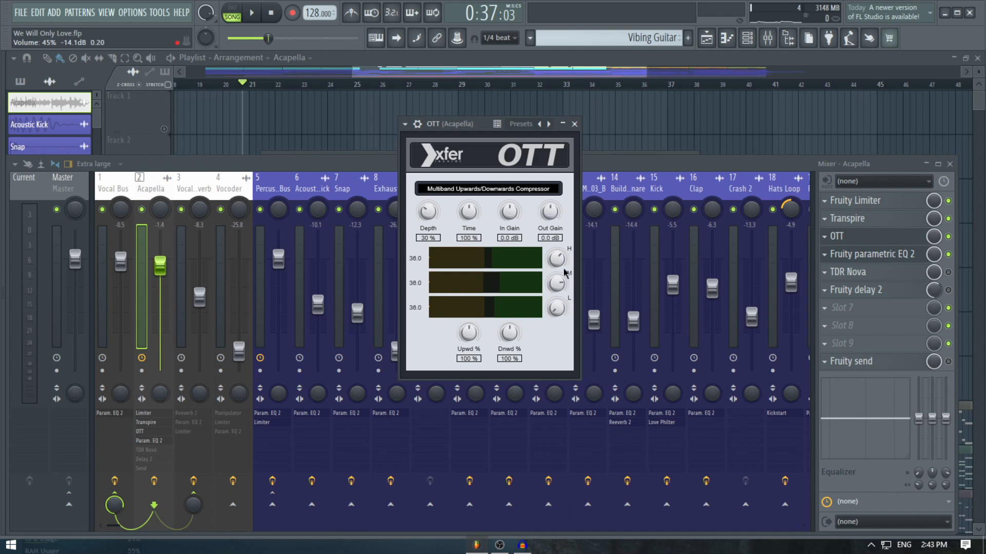
pyautogui.click(574, 123)
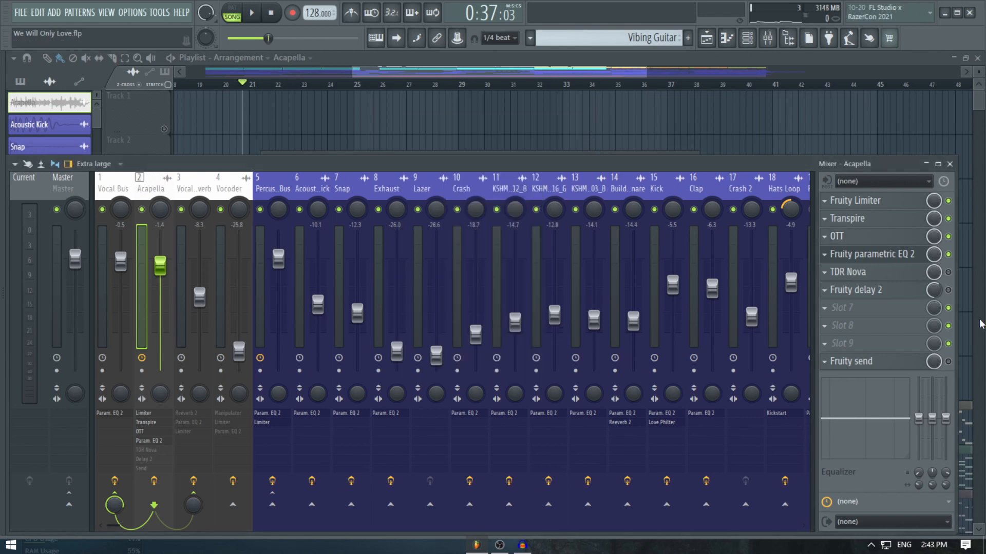
# Step: Review the Acapella track's Fruity parametric EQ 2 low-cut curve and audition the vocal through it
pyautogui.click(909, 263)
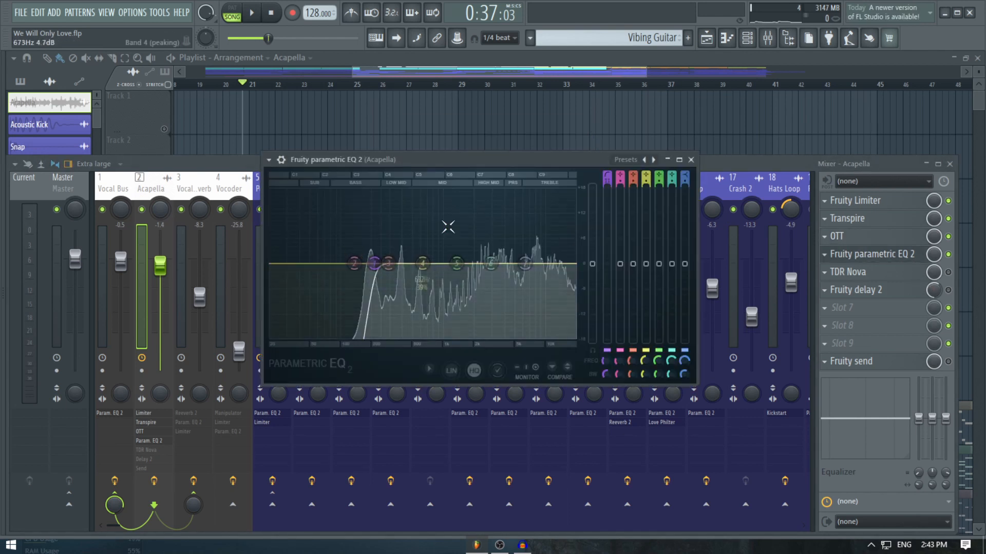
pyautogui.moveTo(592, 159); pyautogui.dragTo(610, 139)
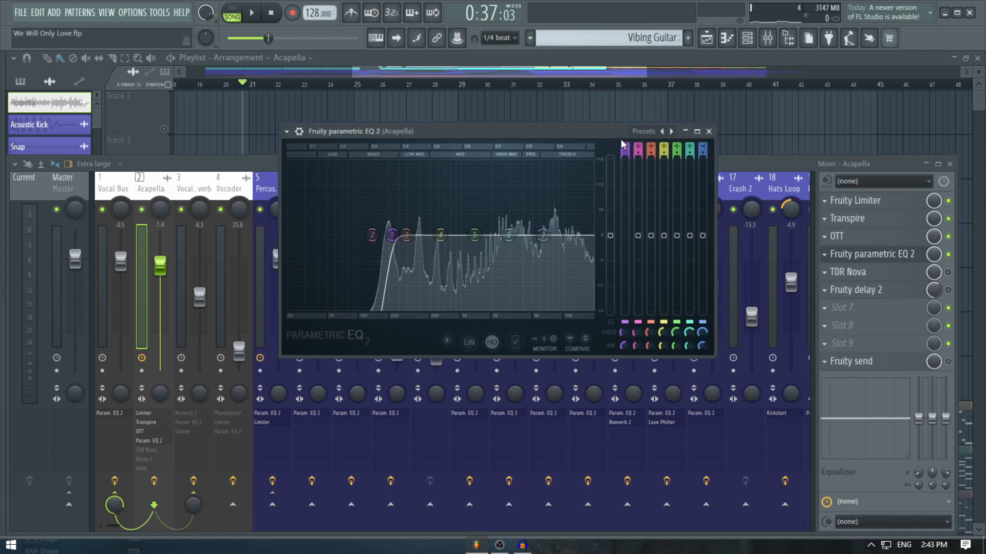
pyautogui.press('space')
pyautogui.click(708, 131)
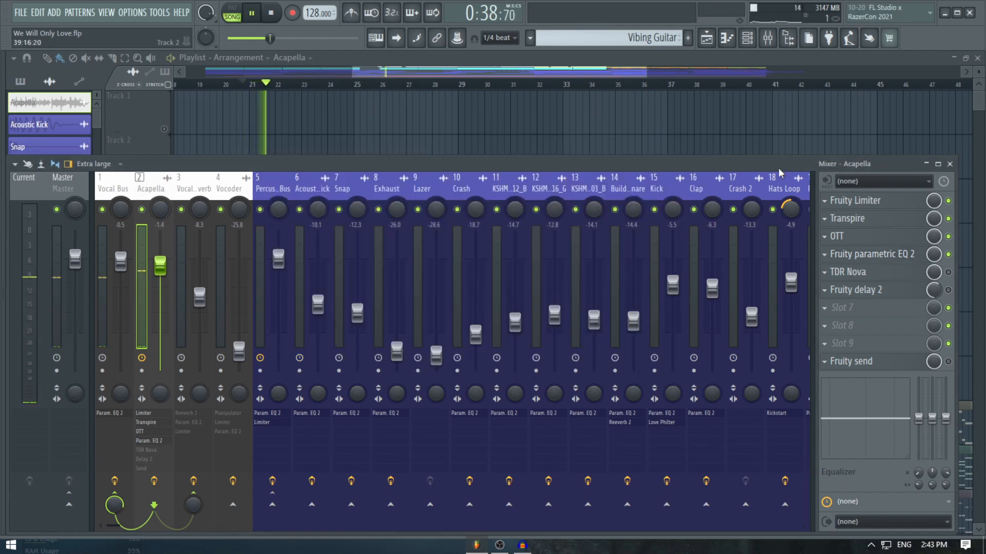
pyautogui.press('space')
# Step: Enable TDR Nova on the Acapella track, open its settings and switch band III's threshold off and back on
pyautogui.click(948, 272)
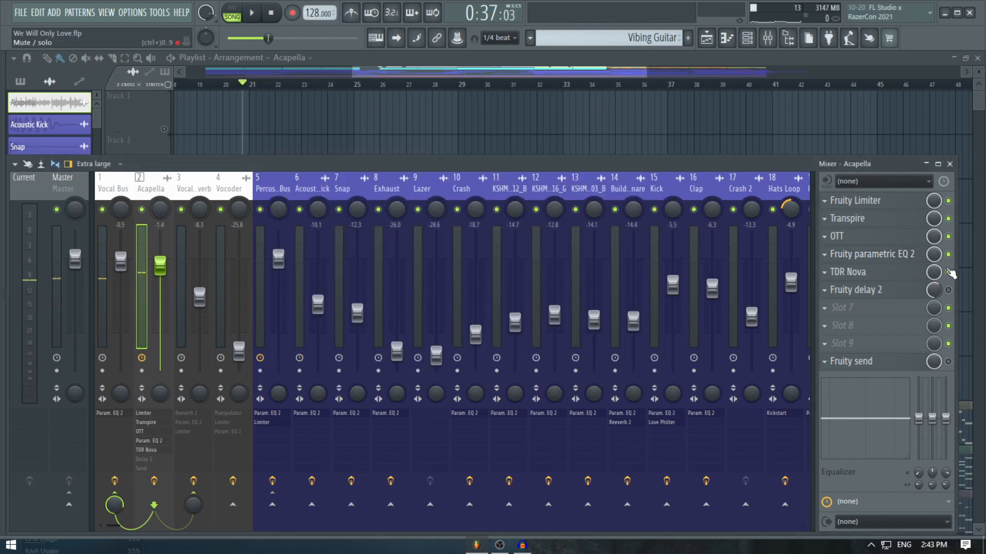
pyautogui.click(853, 272)
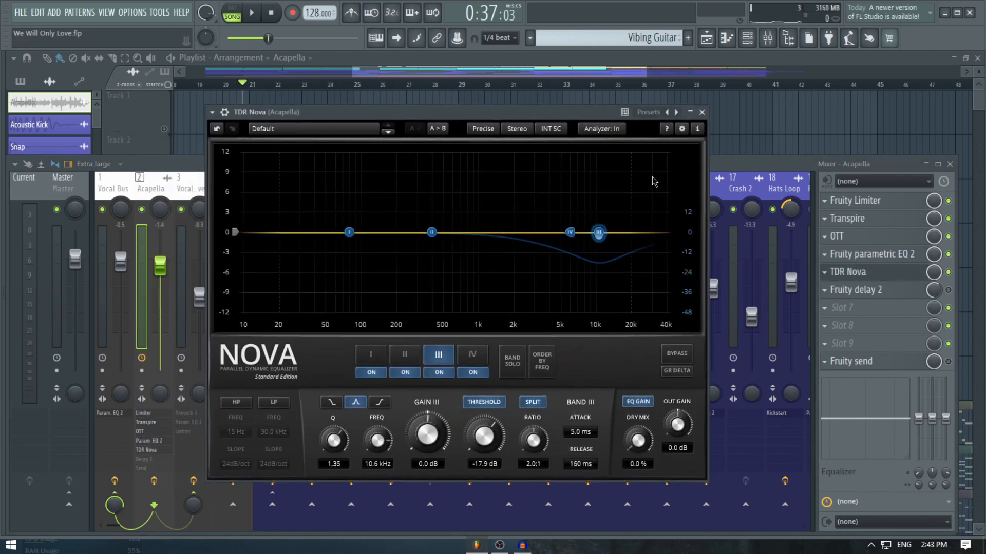
pyautogui.moveTo(592, 107); pyautogui.dragTo(588, 110)
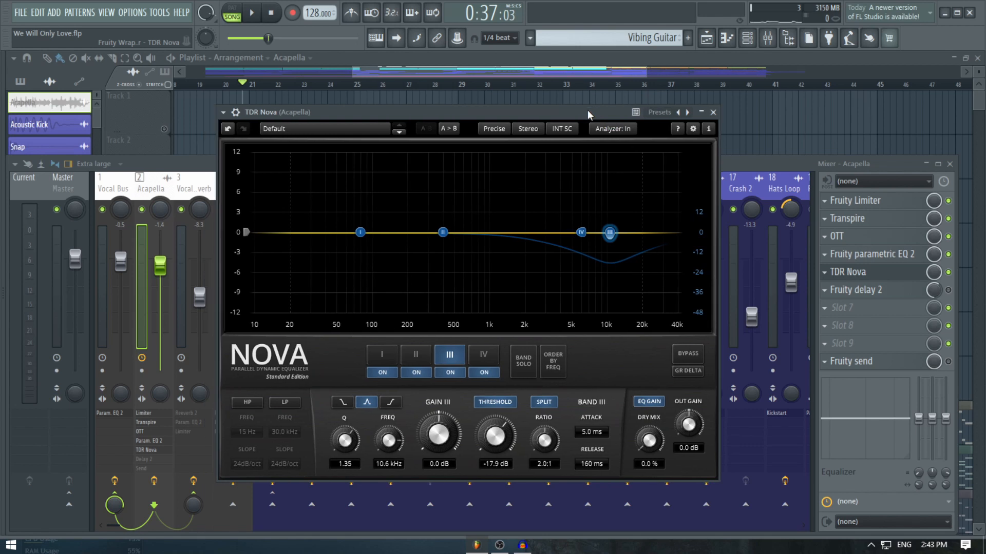
pyautogui.moveTo(587, 110); pyautogui.dragTo(587, 106)
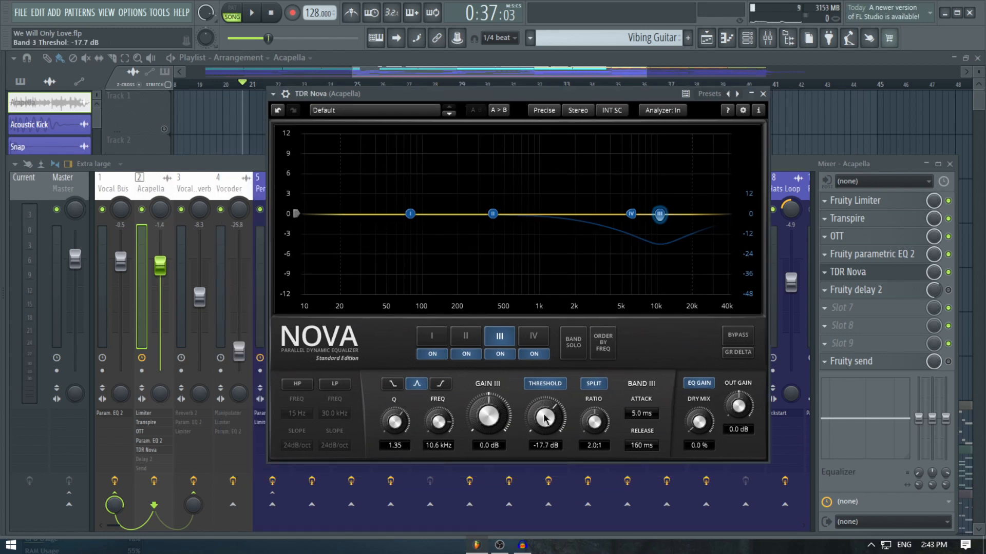
pyautogui.click(552, 385)
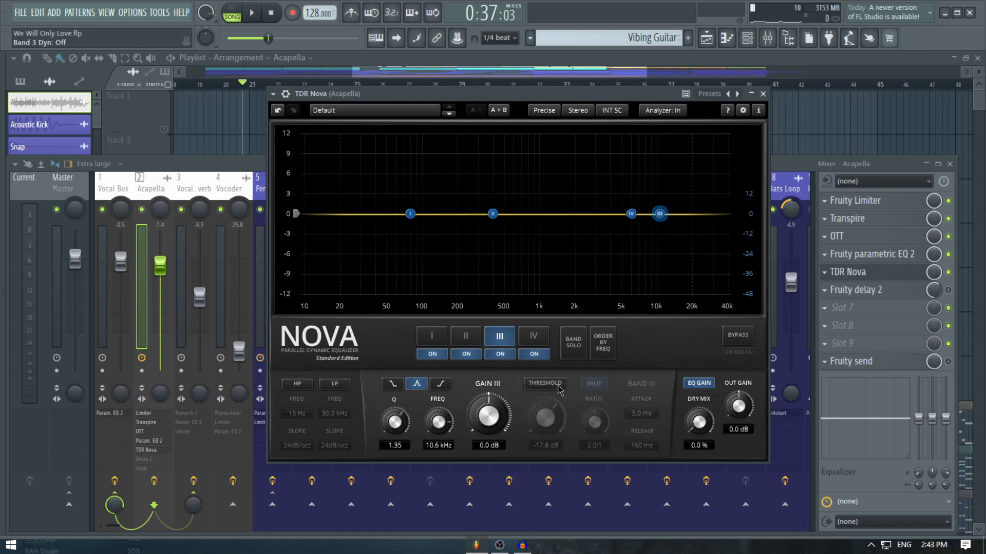
pyautogui.click(552, 385)
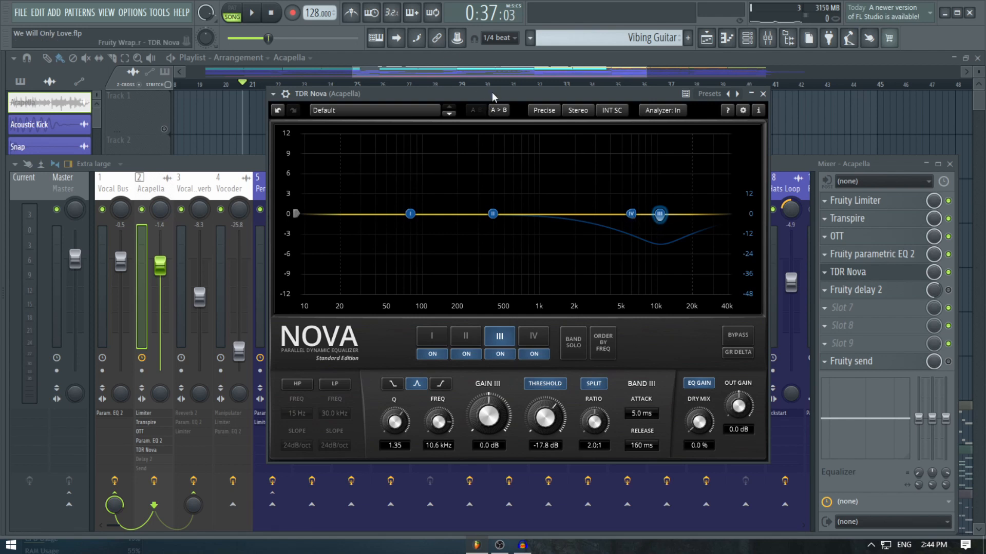
# Step: Play the vocal through TDR Nova, set band III's threshold to -17.9 dB, and close the plugin
pyautogui.press('space')
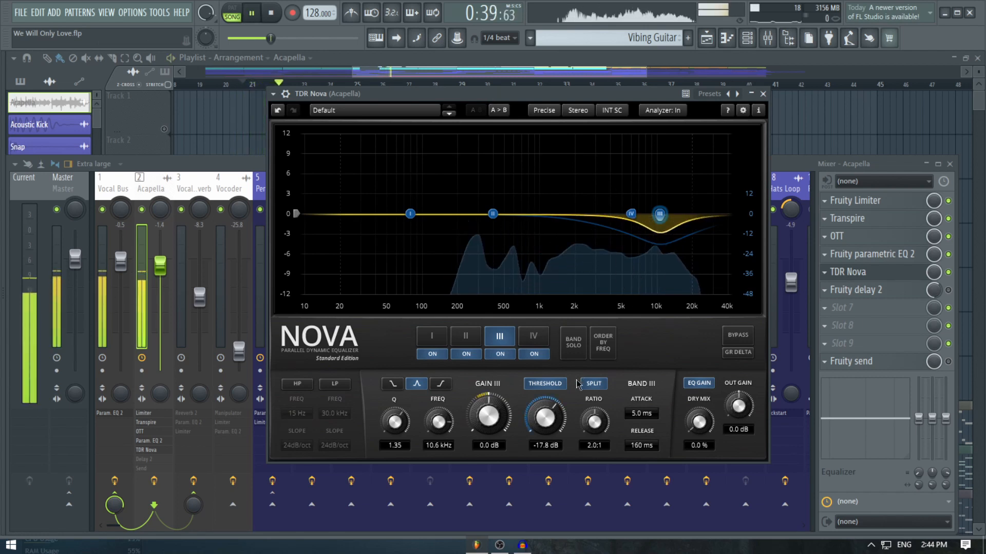
pyautogui.moveTo(549, 416); pyautogui.dragTo(550, 419)
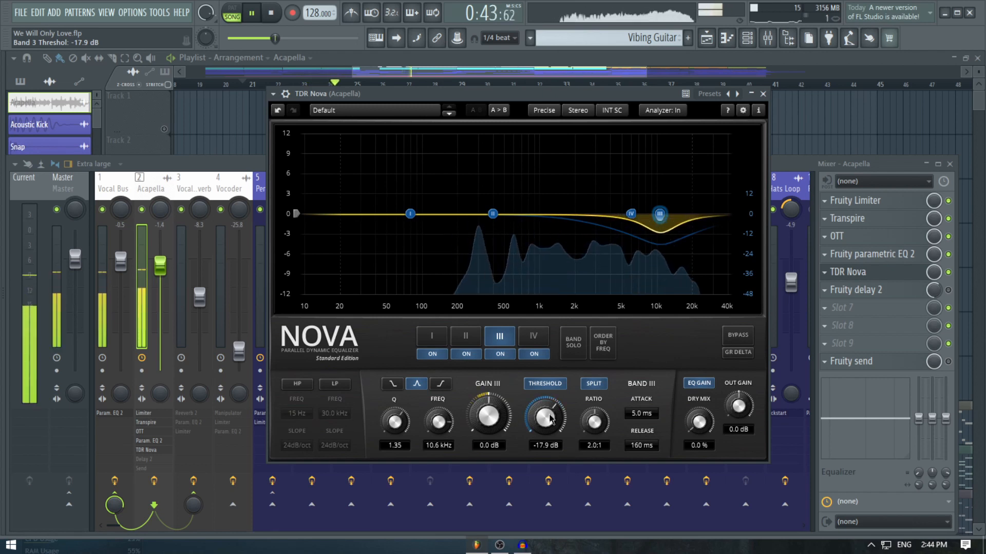
pyautogui.press('space')
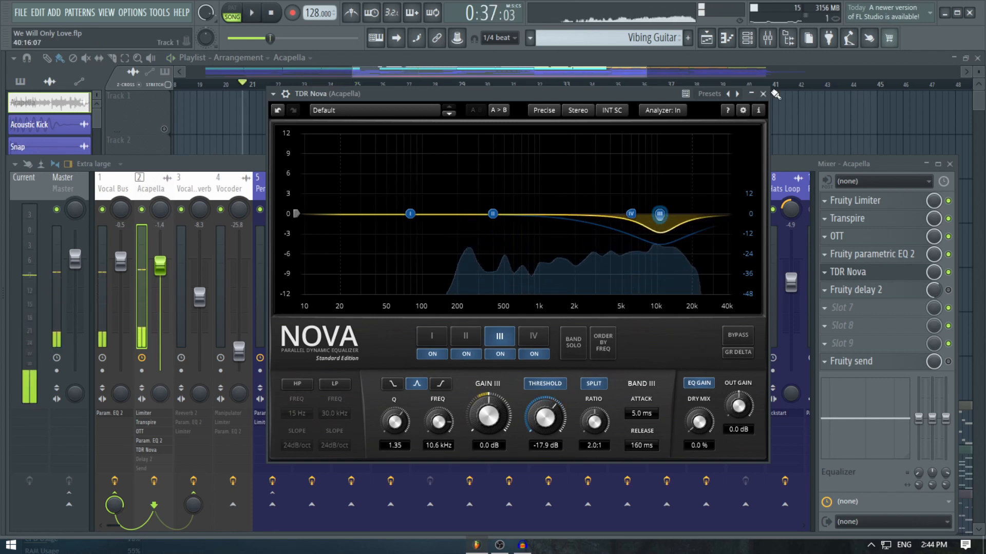
pyautogui.click(763, 94)
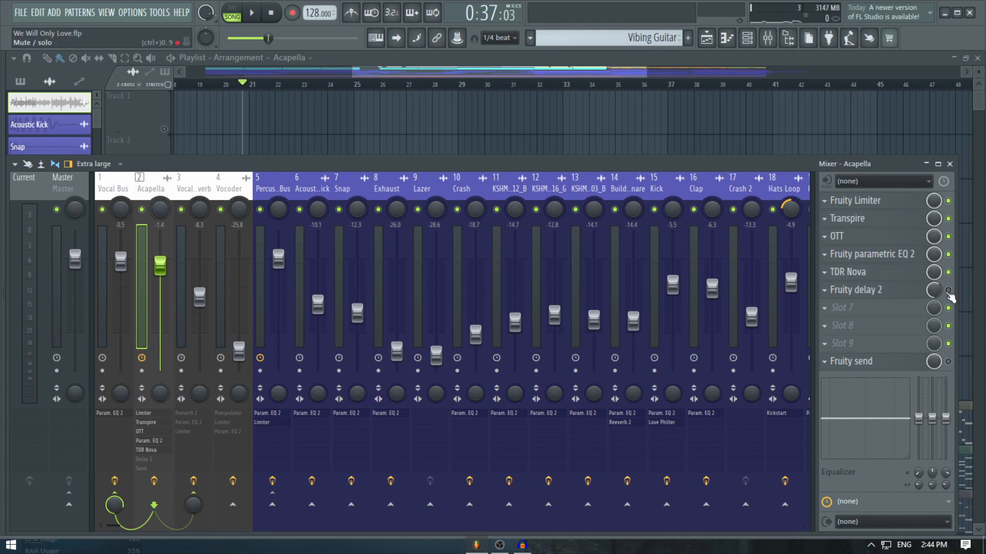
# Step: Enable Fruity delay 2 on the Acapella track and audition the vocal with its ping-pong delay
pyautogui.click(898, 294)
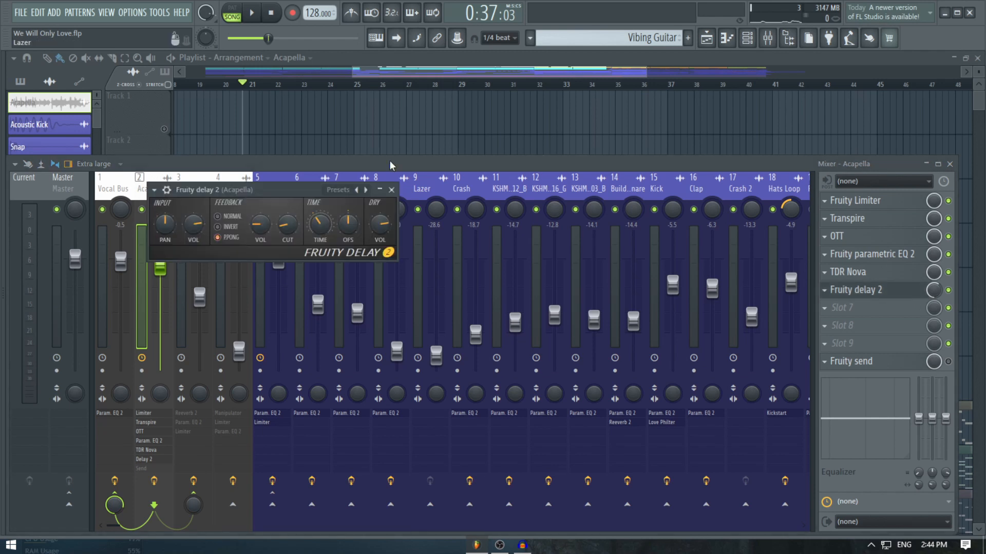
pyautogui.moveTo(279, 189); pyautogui.dragTo(375, 187)
pyautogui.press('space')
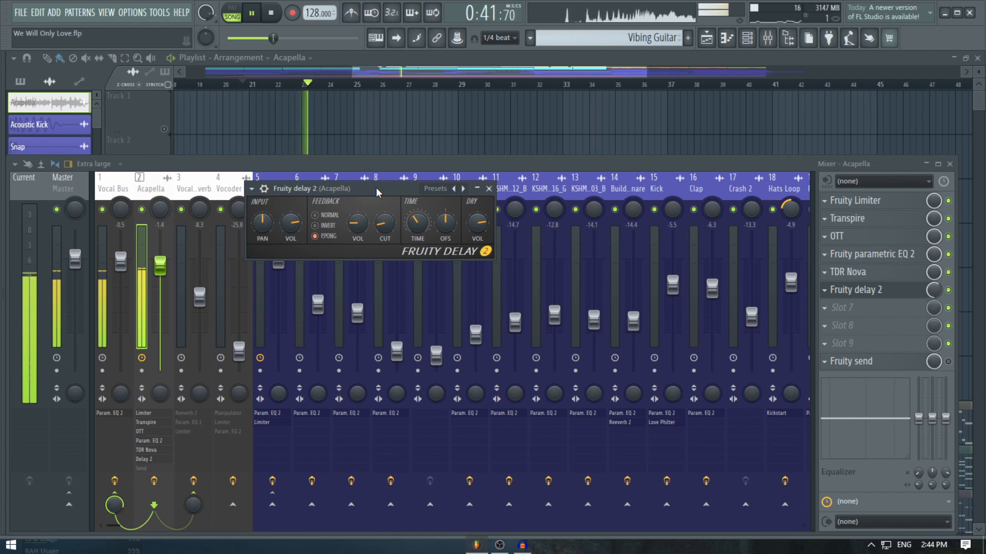
pyautogui.press('space')
pyautogui.click(868, 290)
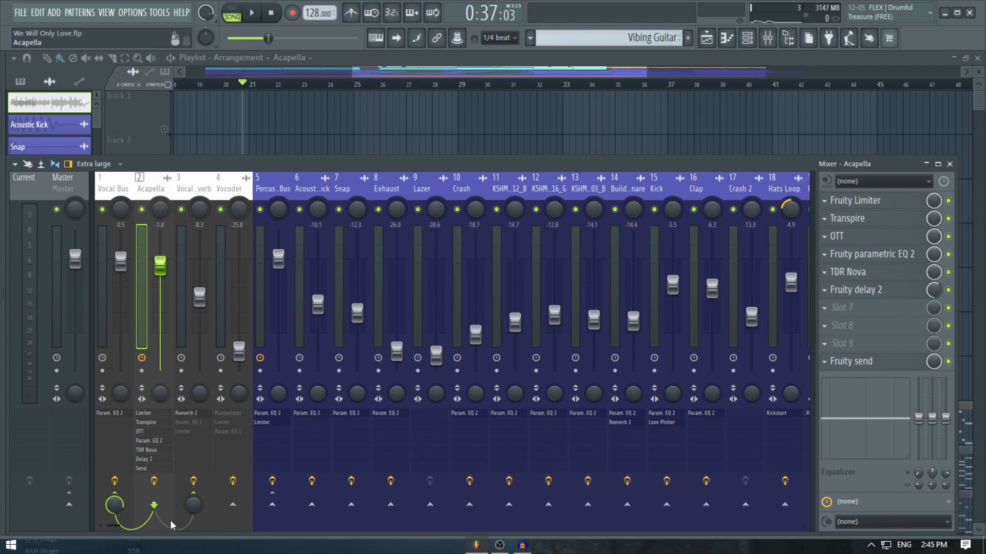
# Step: Sidechain the Acapella track to the Vocal Reverb track and set the Fruity send destination to Vocal Reverb
pyautogui.rightClick(203, 506)
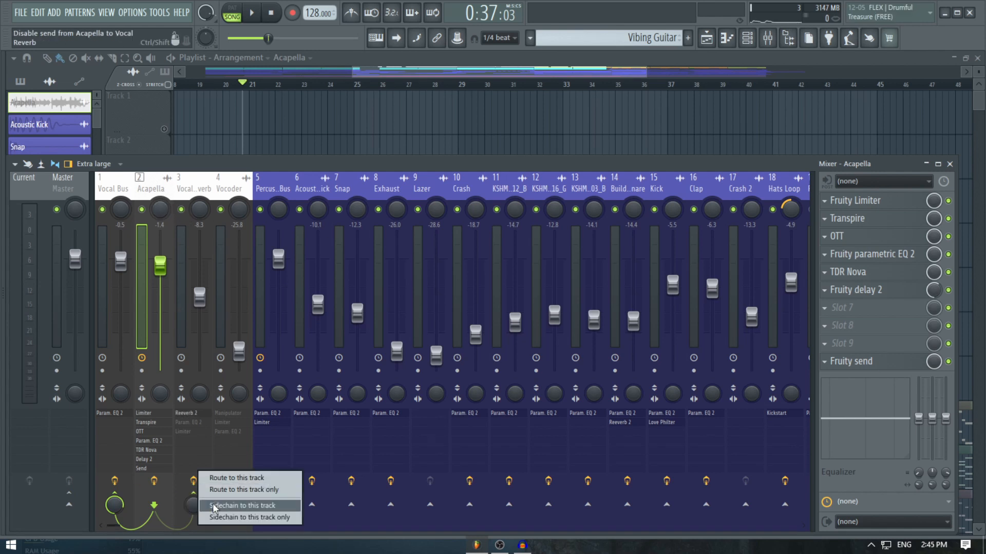
pyautogui.click(214, 508)
pyautogui.click(874, 364)
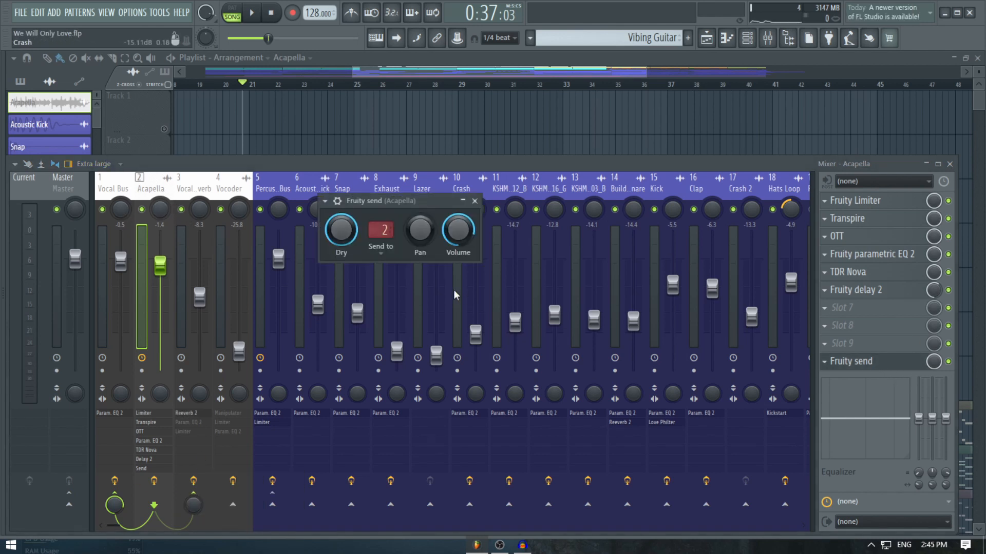
pyautogui.click(384, 230)
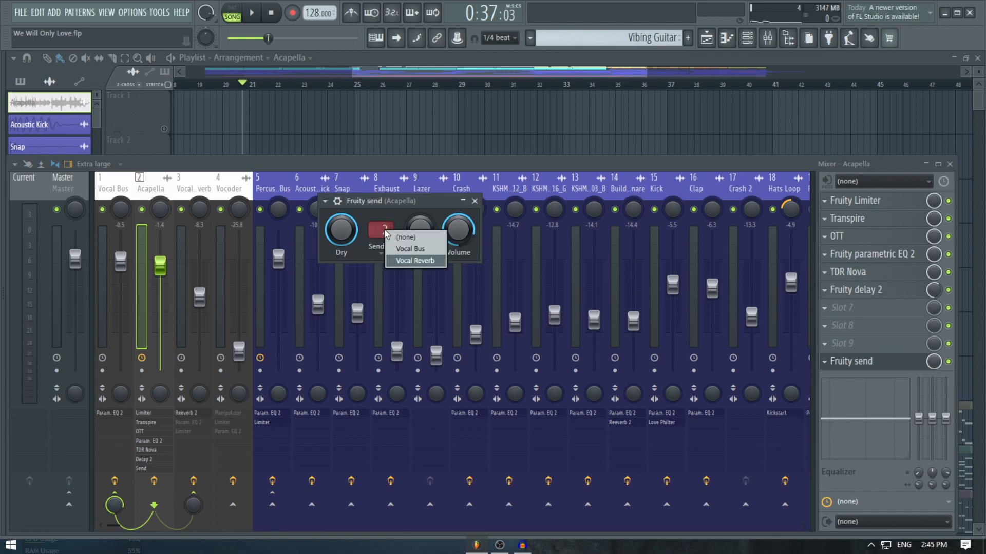
pyautogui.click(408, 261)
pyautogui.click(476, 205)
# Step: Review the Fruity Reeverb 2 settings on the Vocal Reverb track while playing the vocal
pyautogui.click(199, 209)
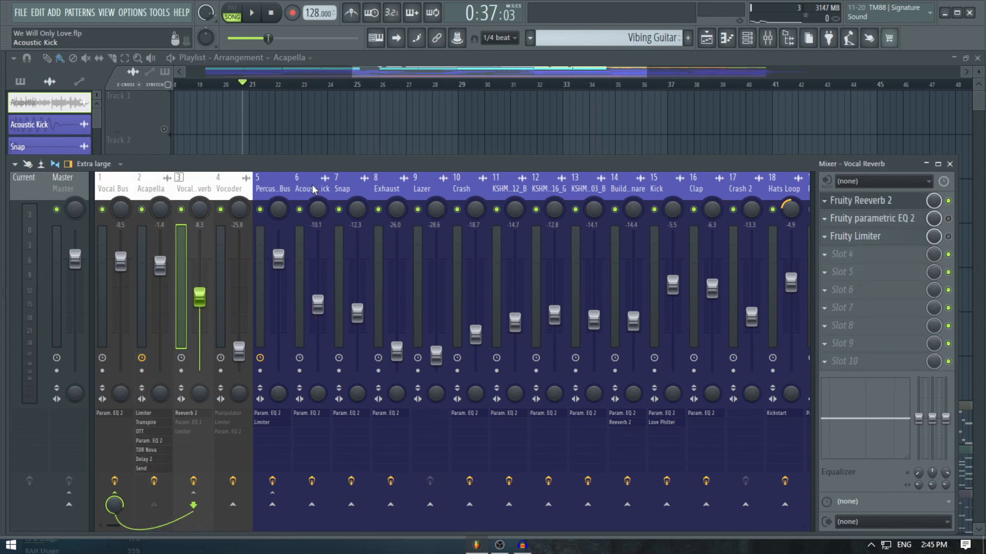
pyautogui.click(899, 207)
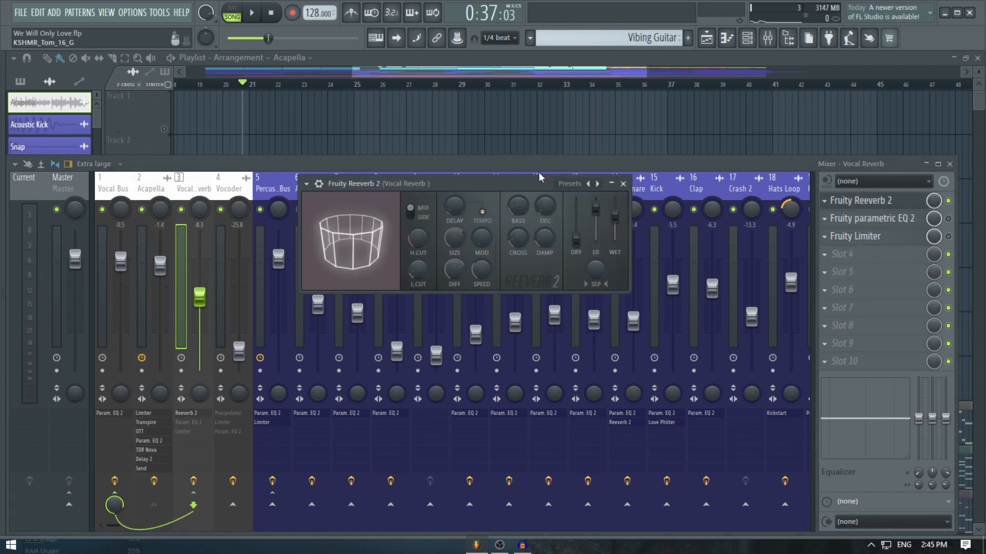
pyautogui.moveTo(519, 184); pyautogui.dragTo(493, 204)
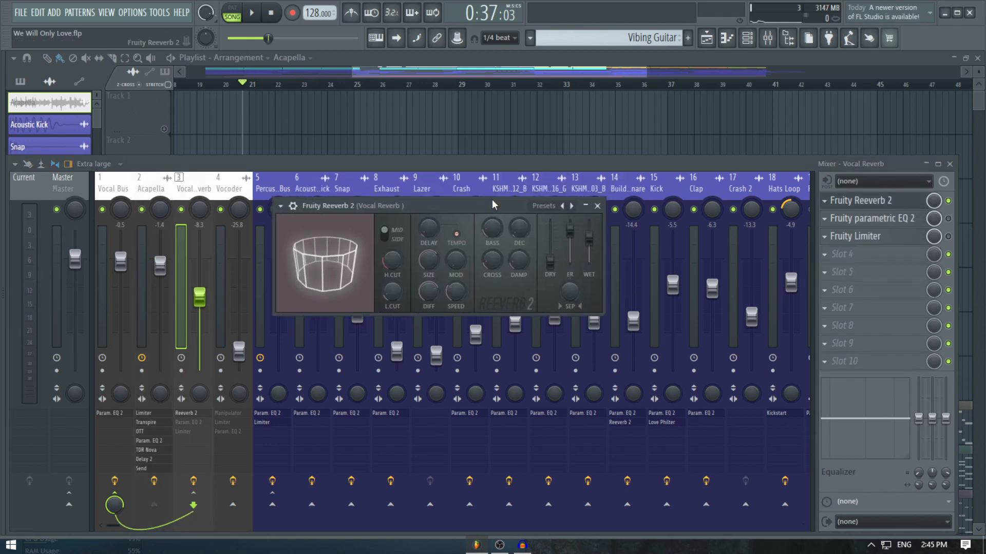
pyautogui.press('space')
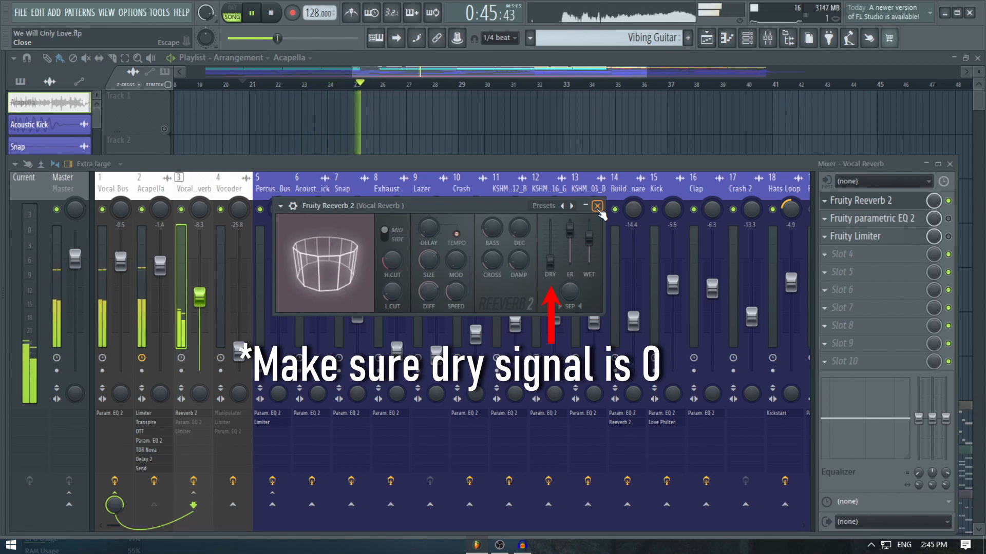
pyautogui.press('space')
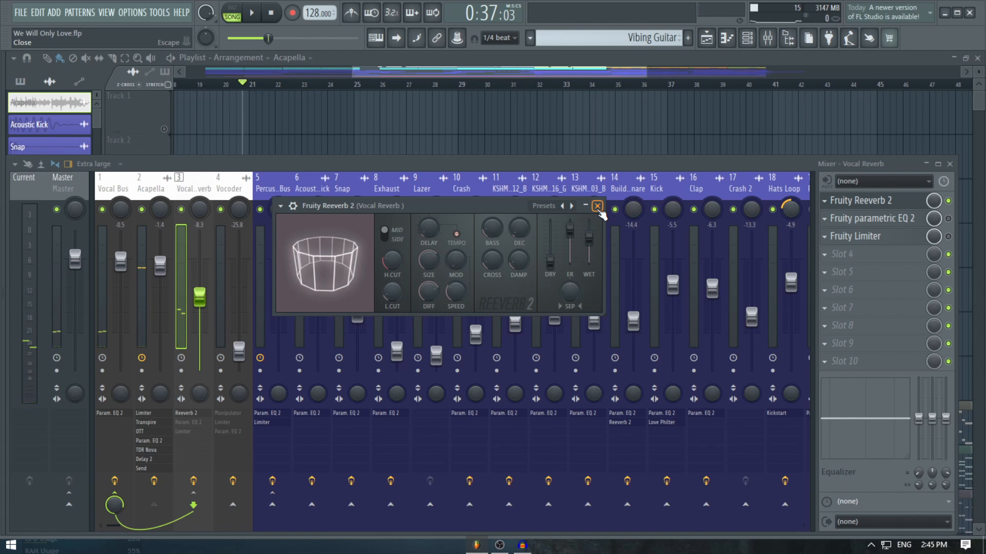
pyautogui.click(597, 207)
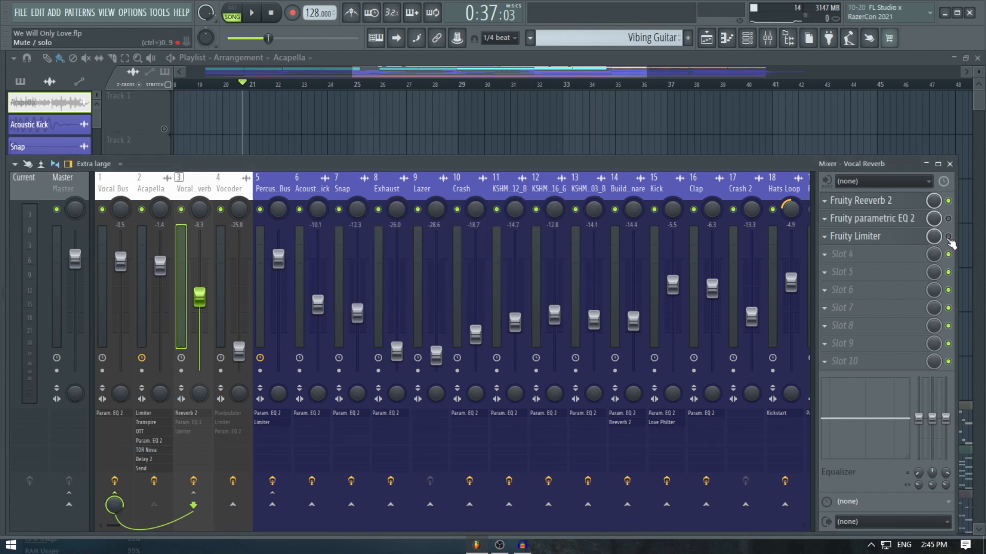
# Step: Enable Fruity parametric EQ 2 and Fruity Limiter on the Vocal Reverb track, checking the EQ's low cut and opening the limiter
pyautogui.click(873, 220)
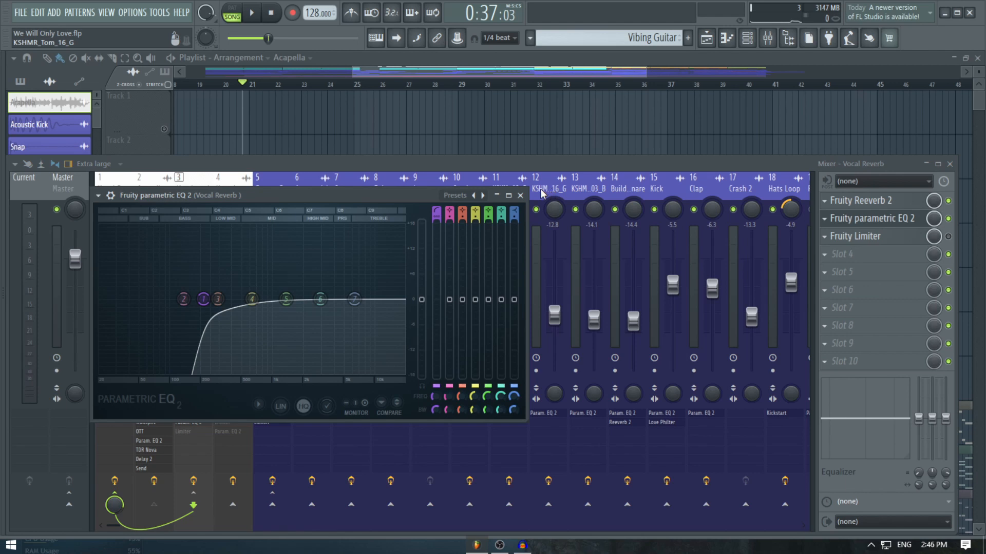
pyautogui.click(520, 195)
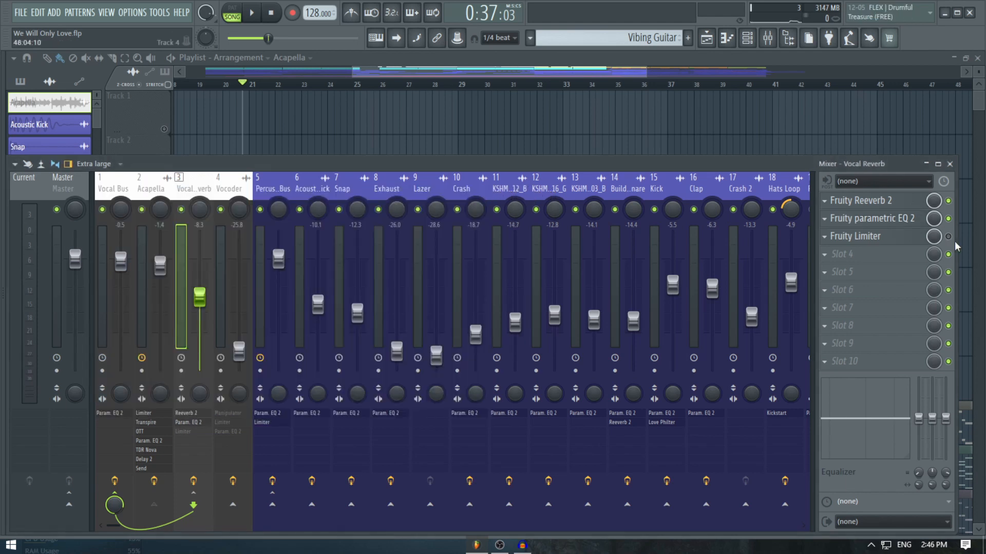
pyautogui.click(877, 240)
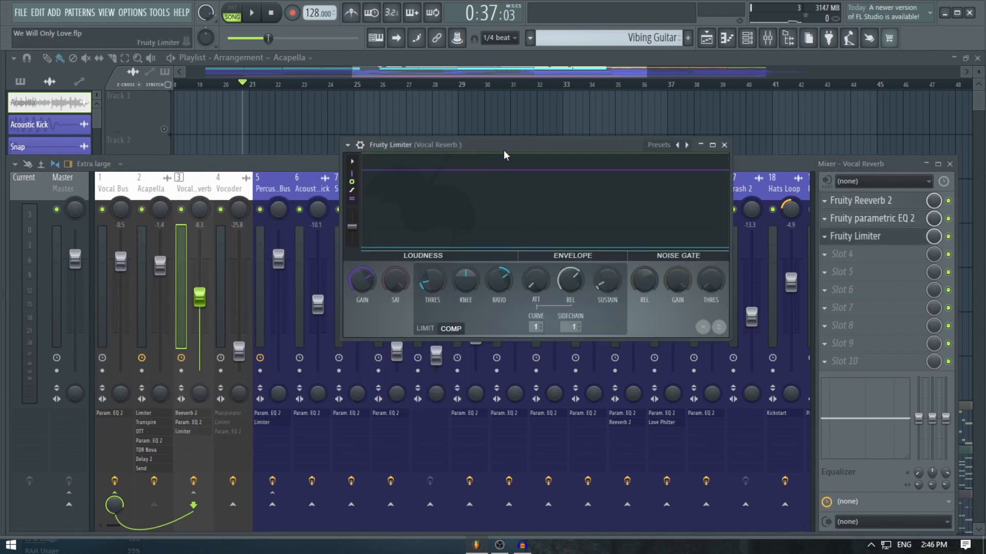
pyautogui.moveTo(504, 150); pyautogui.dragTo(424, 169)
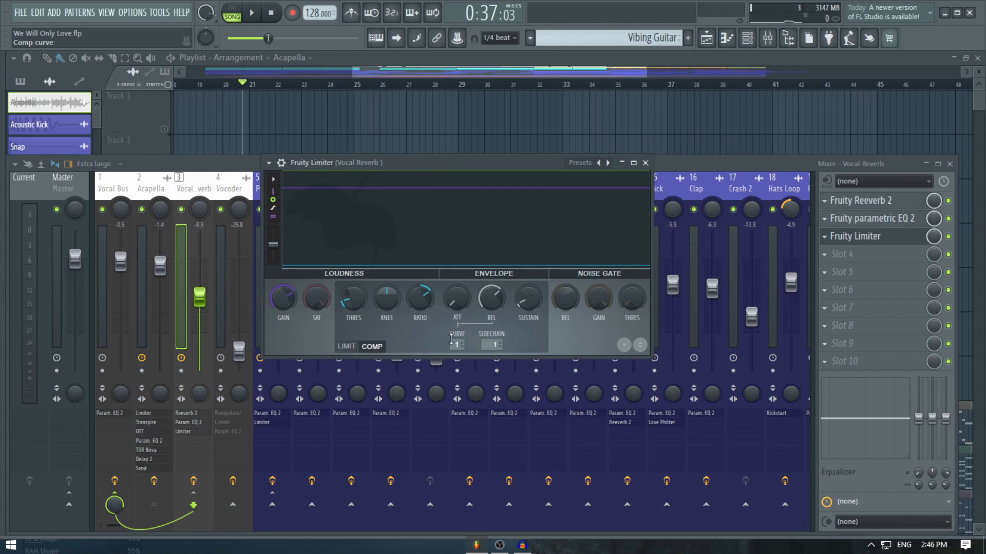
# Step: Set the Vocal Reverb limiter's sidechain input to 1 and play the vocal to watch how the reverb is compressed
pyautogui.click(493, 345)
pyautogui.click(509, 367)
pyautogui.press('space')
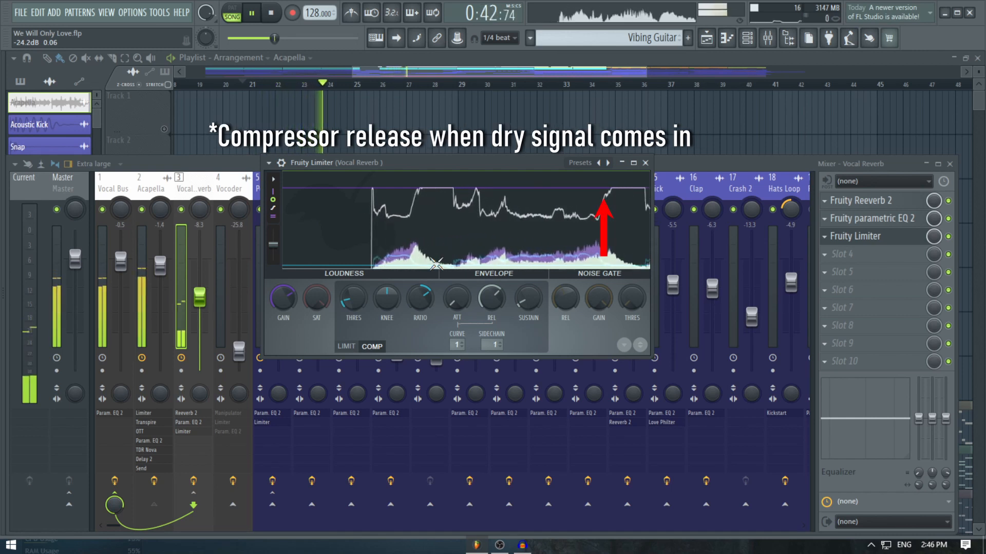
pyautogui.press('space')
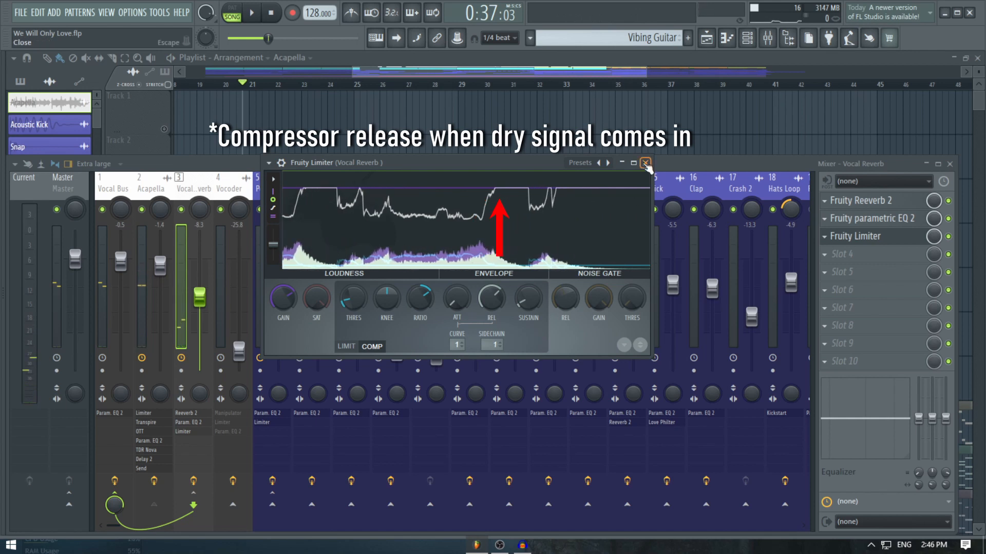
pyautogui.click(645, 163)
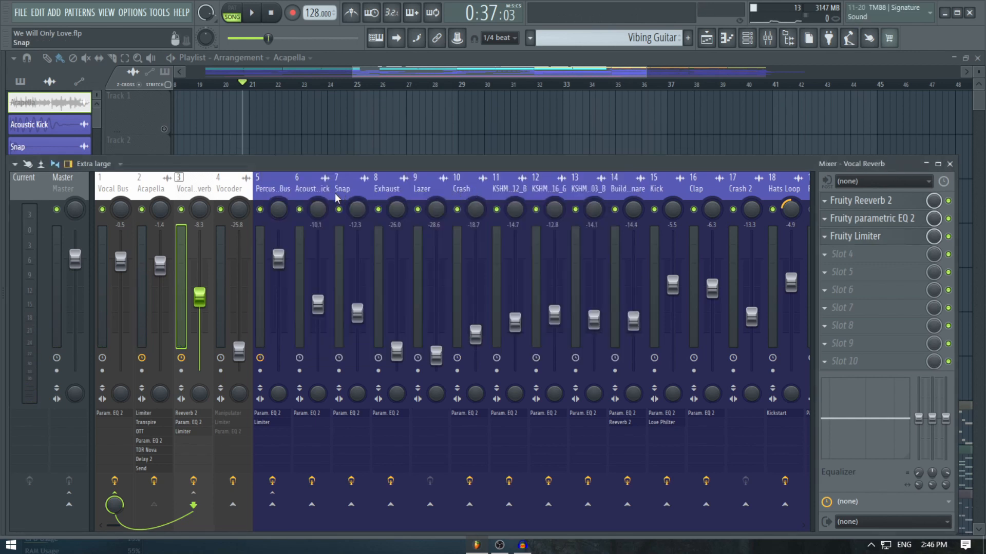
# Step: Switch from the mixer to the playlist and solo the Vocoder and MIDI Vocoder tracks
pyautogui.press('F9')
pyautogui.moveTo(554, 129); pyautogui.dragTo(522, 68)
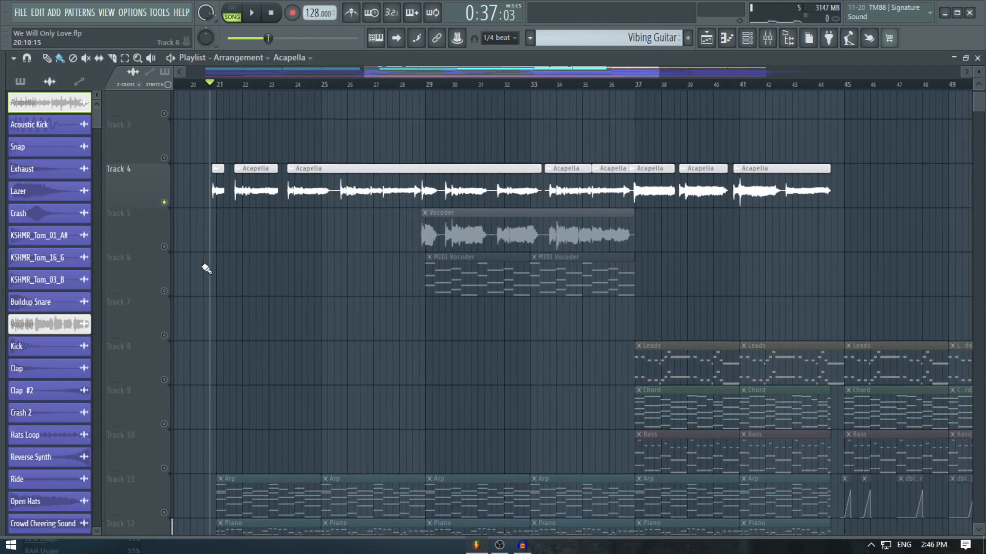
pyautogui.click(164, 247)
pyautogui.click(164, 291)
# Step: Place the playhead just before bar 29, ahead of the start of the Vocoder clip
pyautogui.scroll(2, 442, 161)
pyautogui.click(404, 84)
pyautogui.scroll(2, 417, 134)
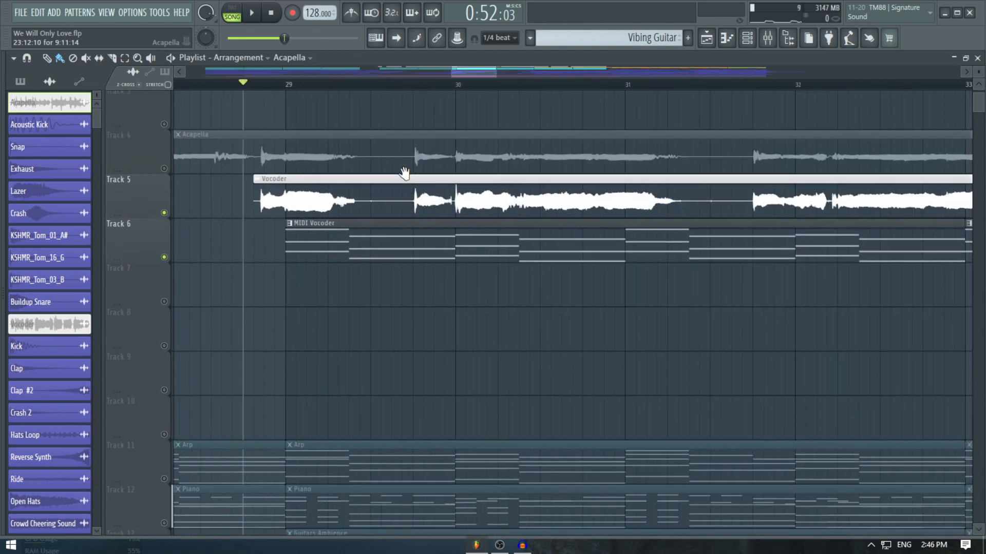
pyautogui.scroll(-1, 405, 173)
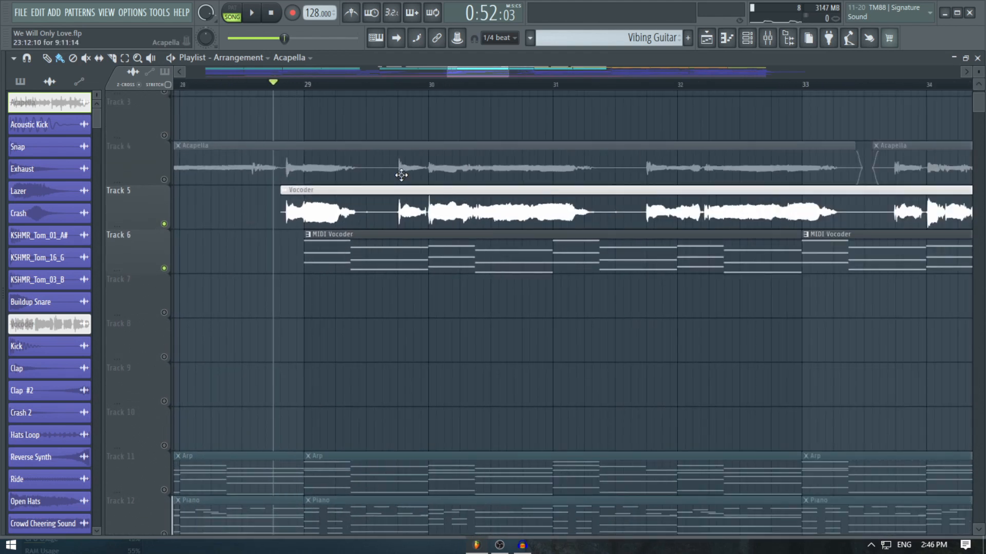
# Step: Enable Manipulator on the Vocoder mixer track and inspect its settings
pyautogui.scroll(1, 400, 154)
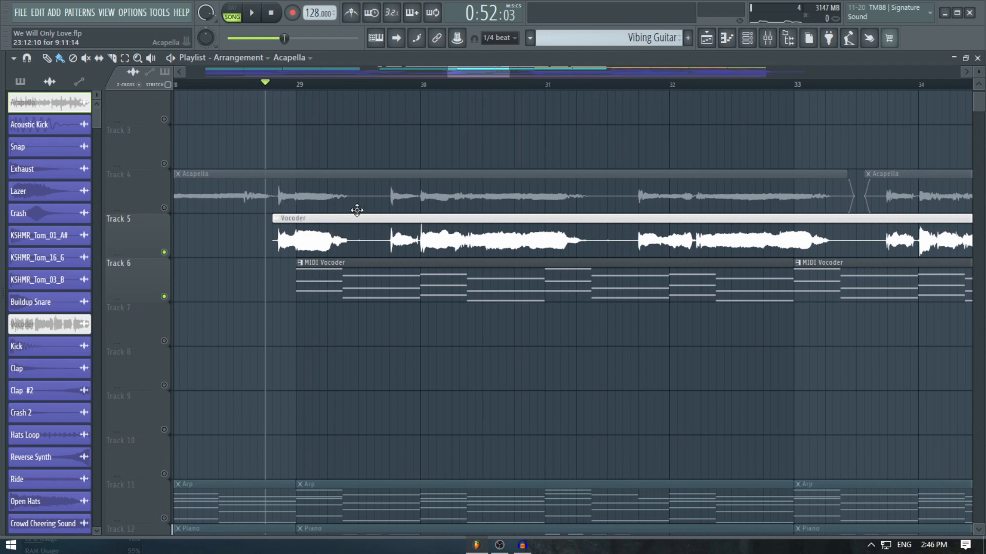
pyautogui.doubleClick(343, 237)
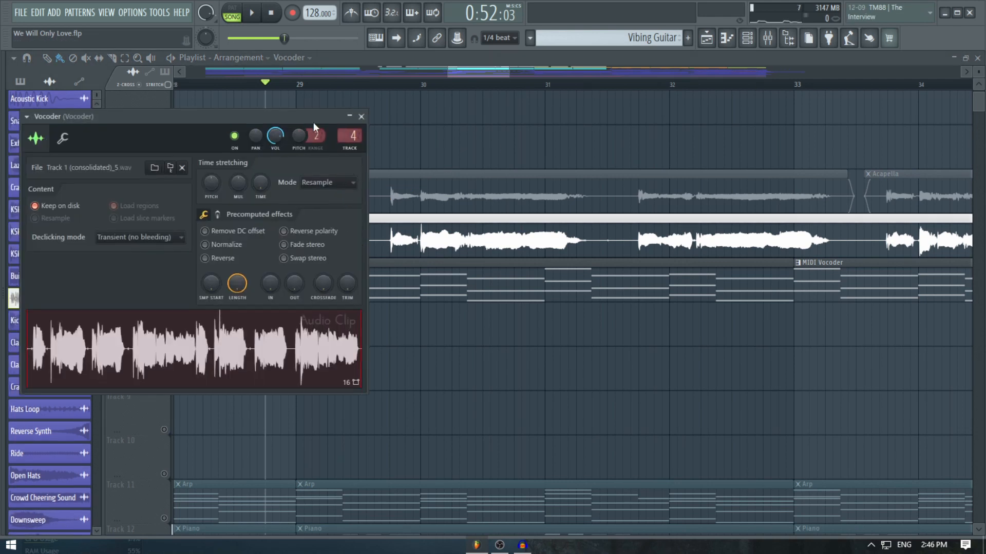
pyautogui.click(401, 121)
pyautogui.click(776, 45)
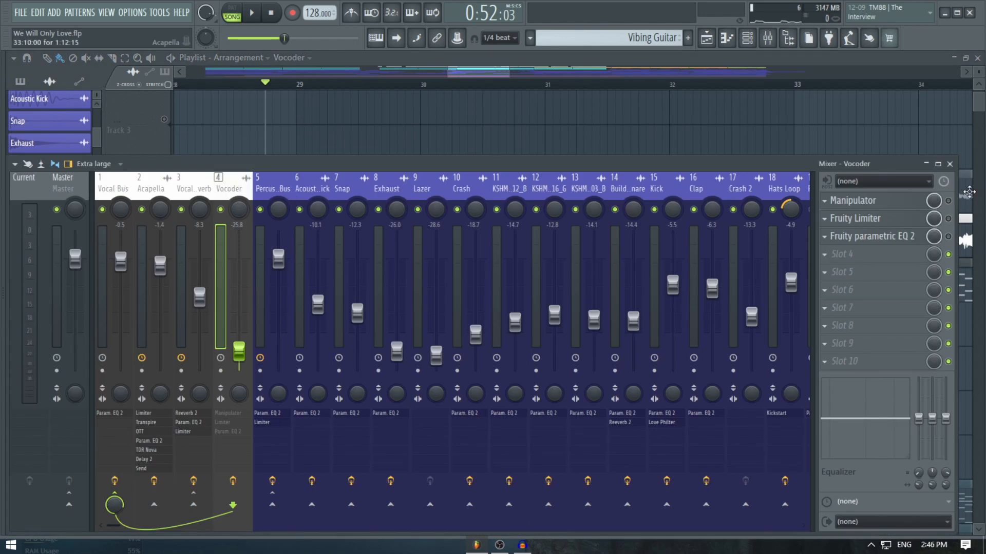
pyautogui.click(884, 205)
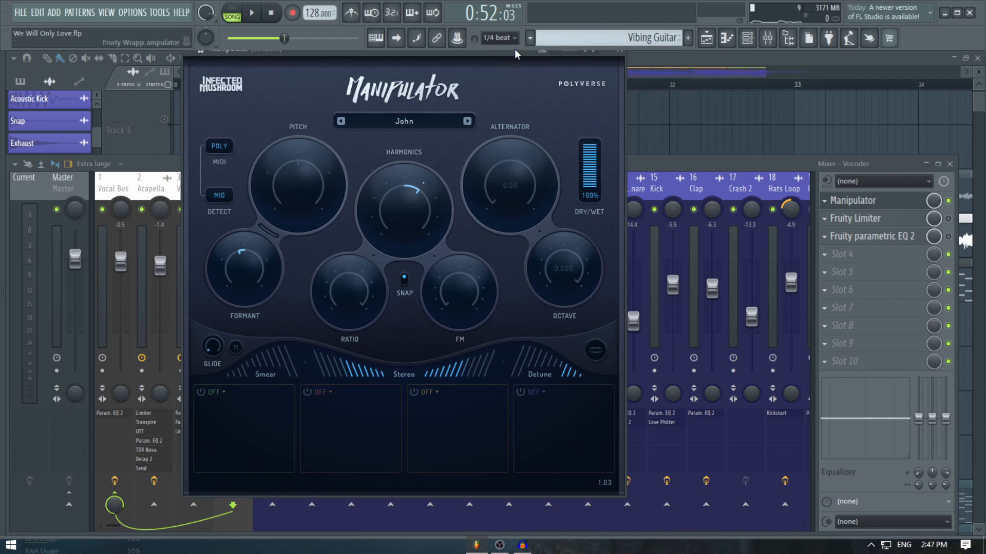
pyautogui.click(620, 53)
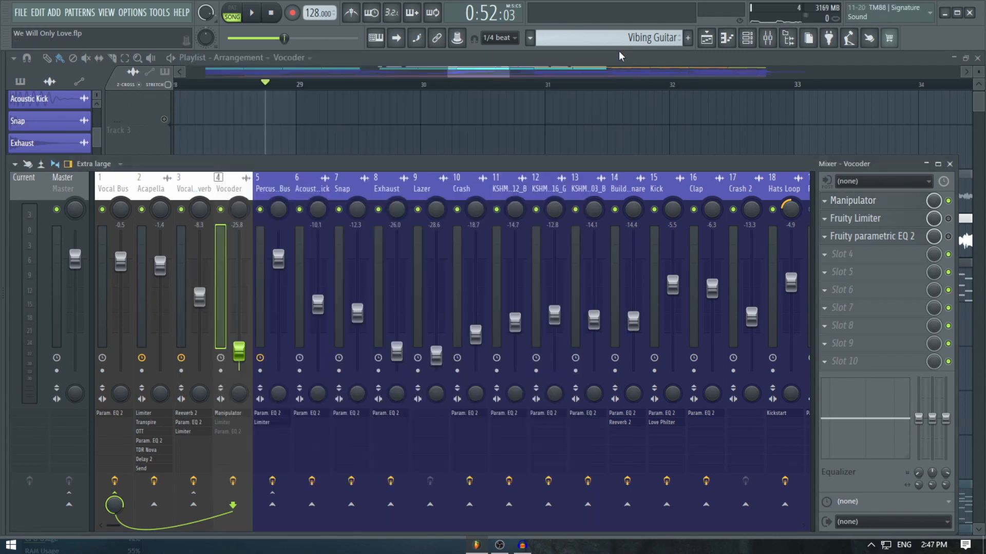
# Step: Play the soloed Vocoder clip from just before bar 29 to hear Manipulator, checking the mixer levels, and stop playback after the clip
pyautogui.press('F9')
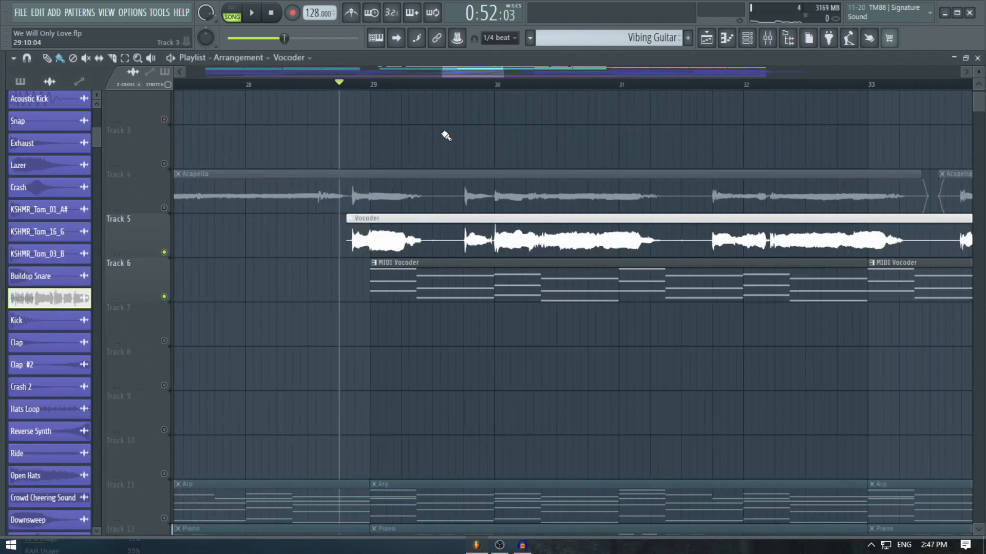
pyautogui.click(323, 85)
pyautogui.press('space')
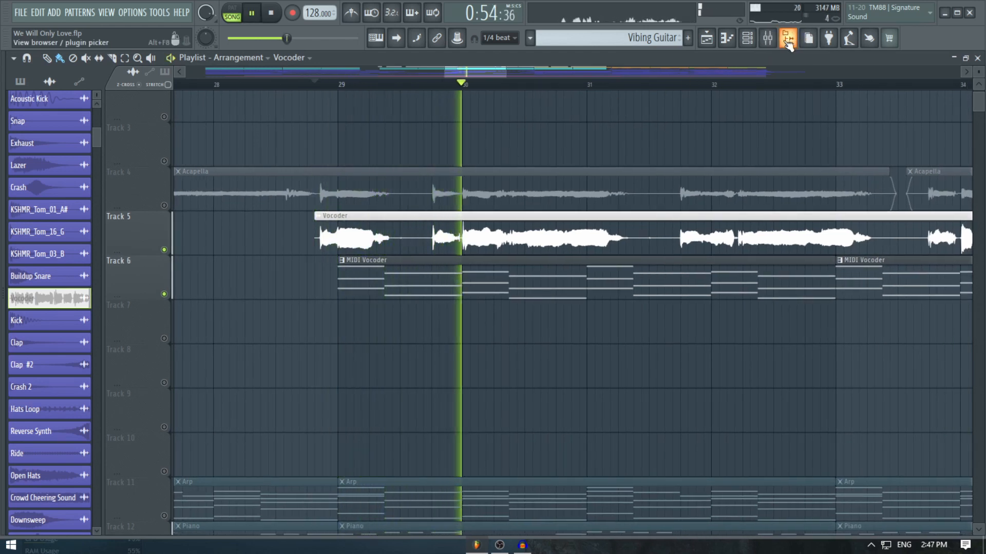
pyautogui.click(770, 40)
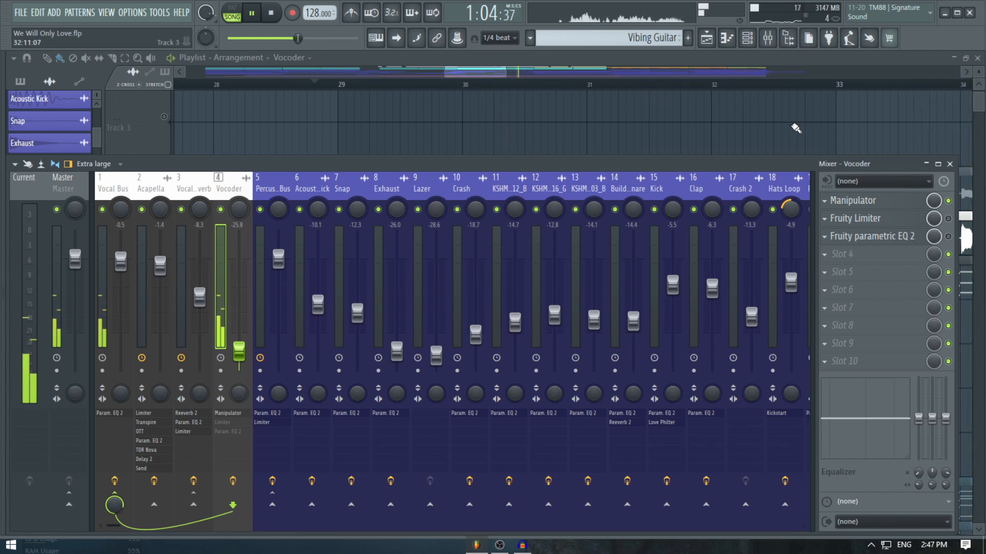
pyautogui.press('F9')
pyautogui.scroll(-7, 798, 137)
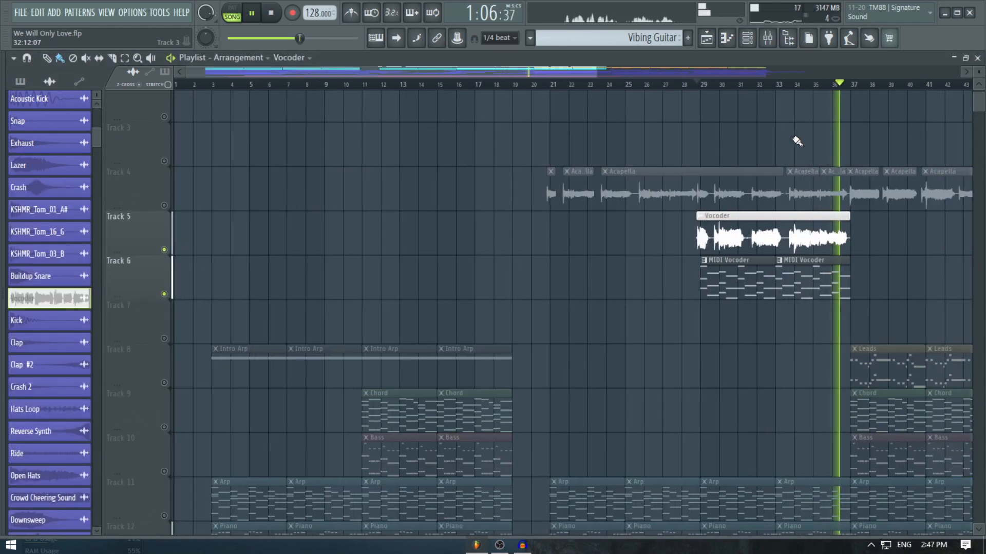
pyautogui.hscroll(2, 789, 141)
pyautogui.press('space')
pyautogui.scroll(2, 744, 146)
# Step: Enable Fruity Limiter and Fruity parametric EQ 2 on the Vocoder mixer track, inspecting the compression and low cut
pyautogui.press('F9')
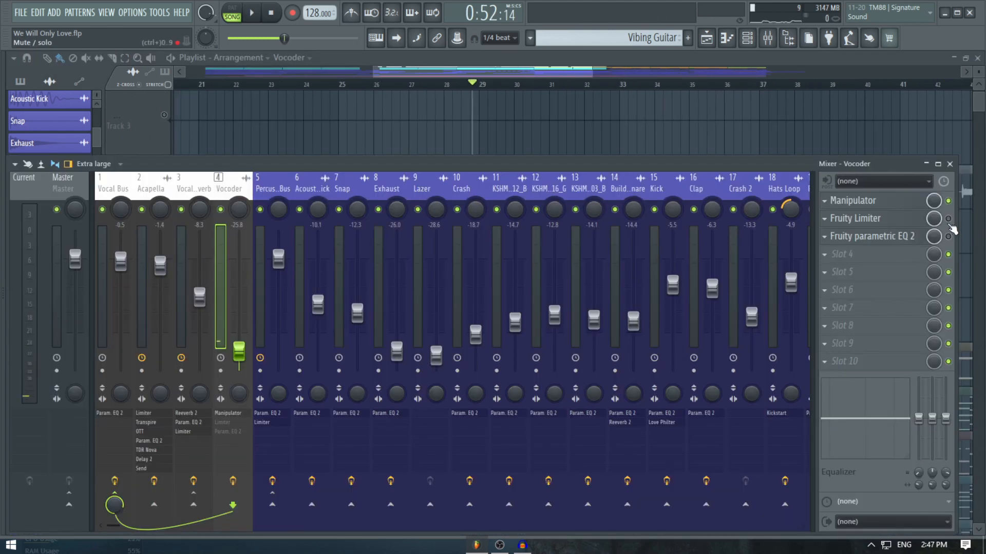
pyautogui.click(898, 222)
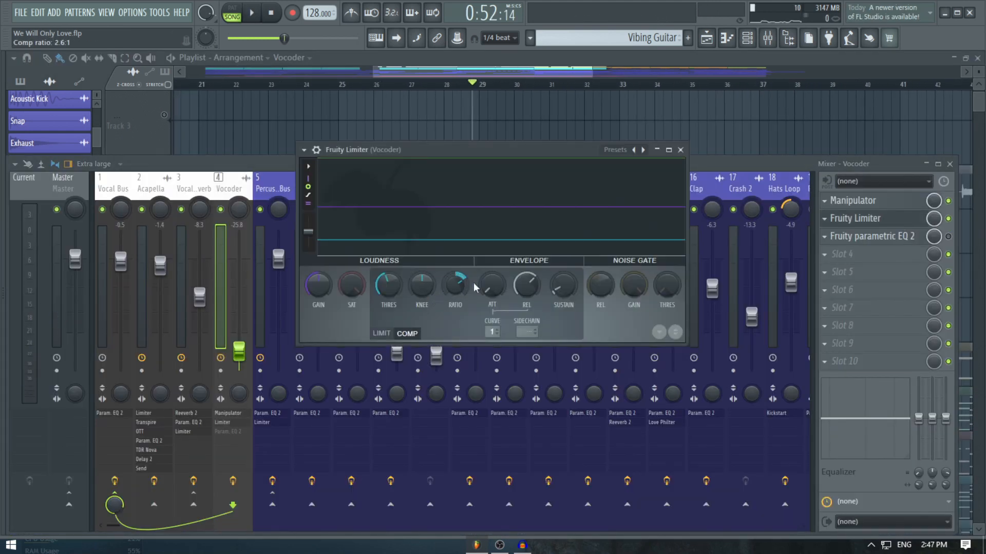
pyautogui.click(680, 151)
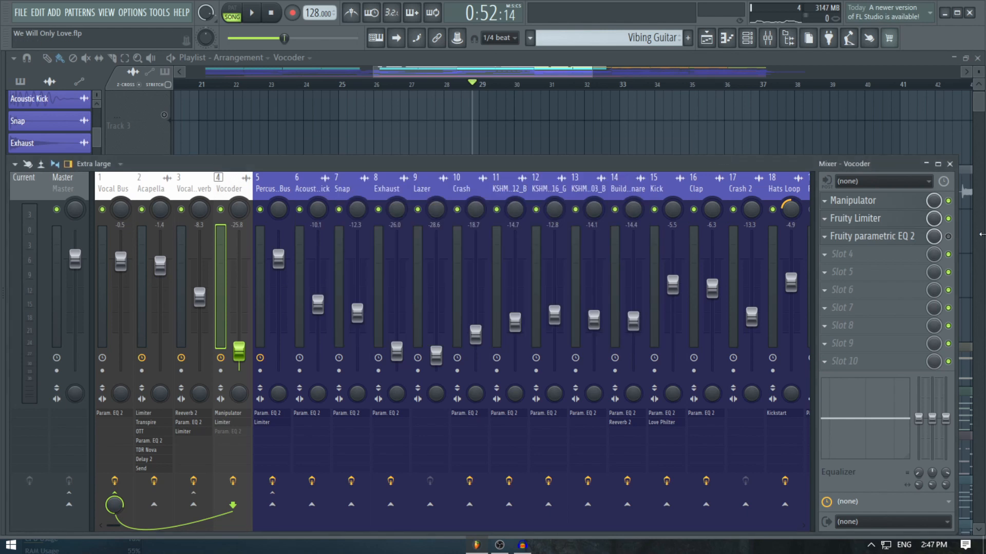
pyautogui.click(909, 241)
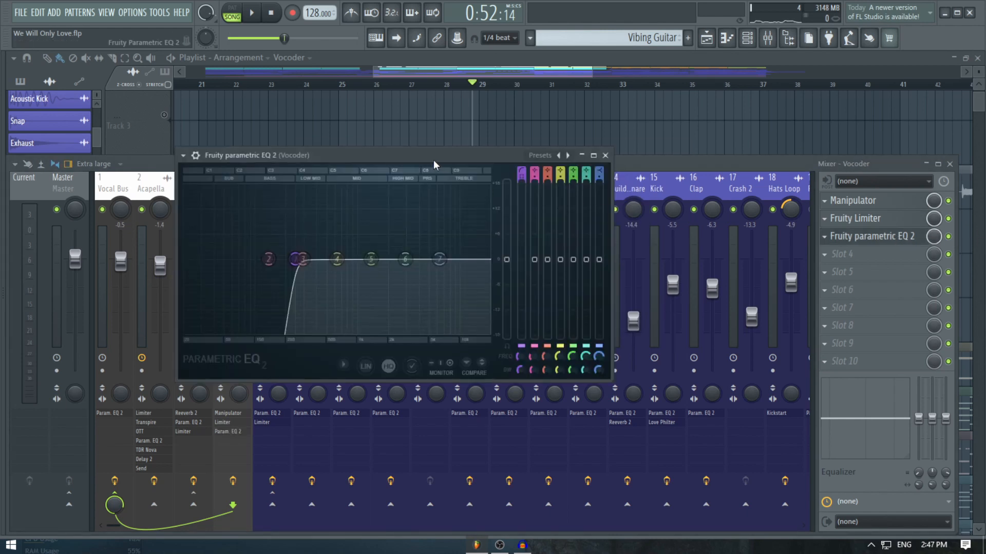
pyautogui.click(606, 155)
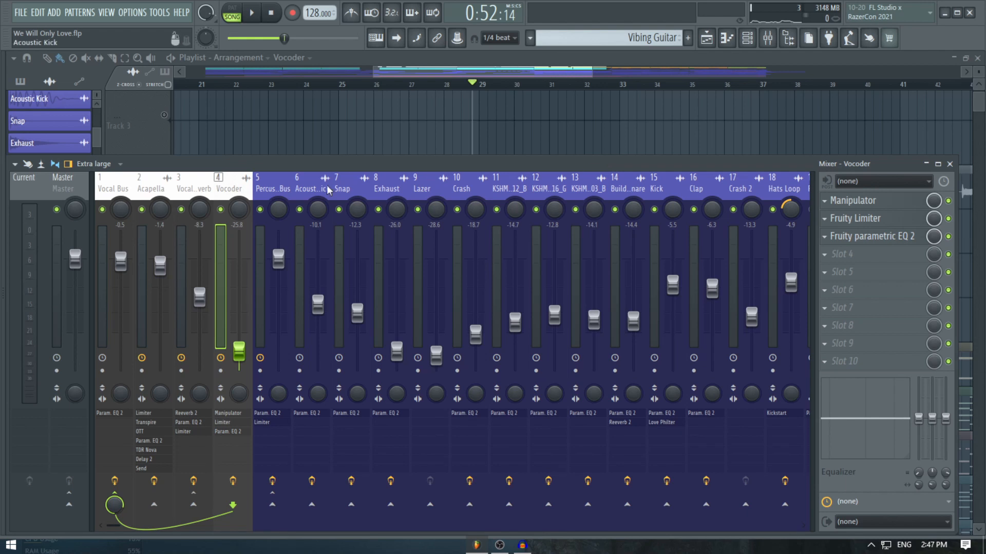
# Step: Solo the Acapella playlist track together with the Vocoder and MIDI Vocoder tracks
pyautogui.click(307, 143)
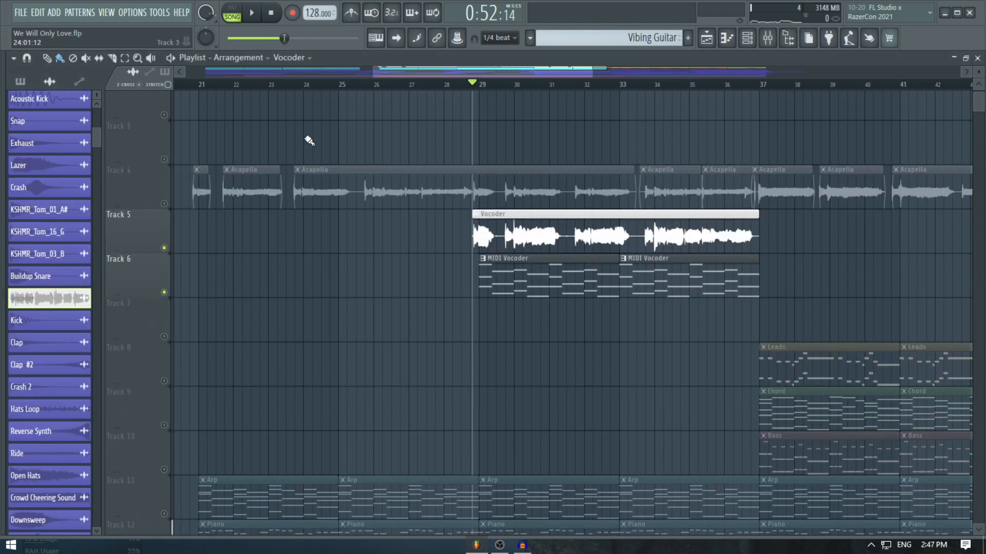
pyautogui.keyDown('ctrl'); pyautogui.click(166, 204); pyautogui.keyUp('ctrl')
pyautogui.rightClick(165, 203)
pyautogui.rightClick(165, 204)
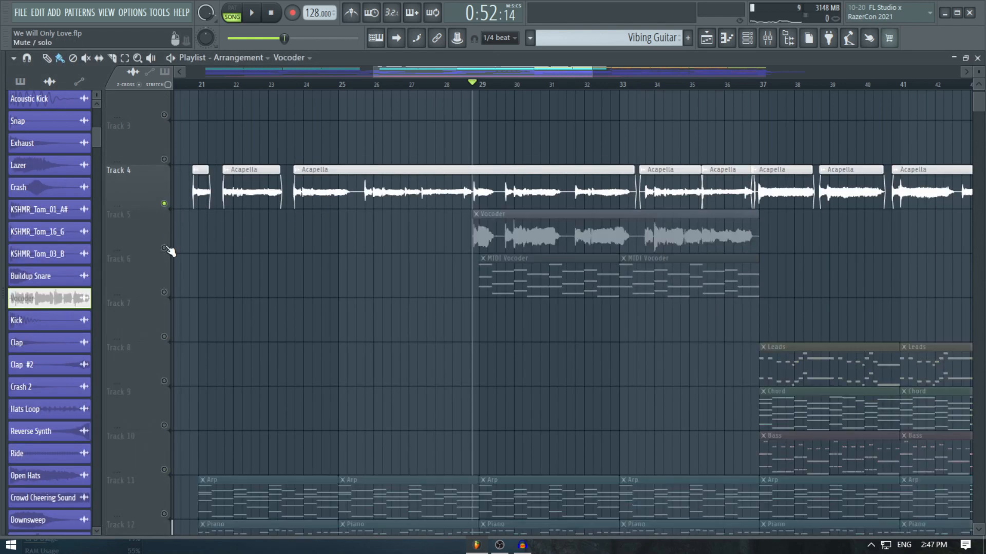
pyautogui.click(166, 248)
pyautogui.click(166, 294)
# Step: Play the acapella and vocoder together, briefly soloing the Vocoder mixer track to compare it with the full vocal
pyautogui.press('space')
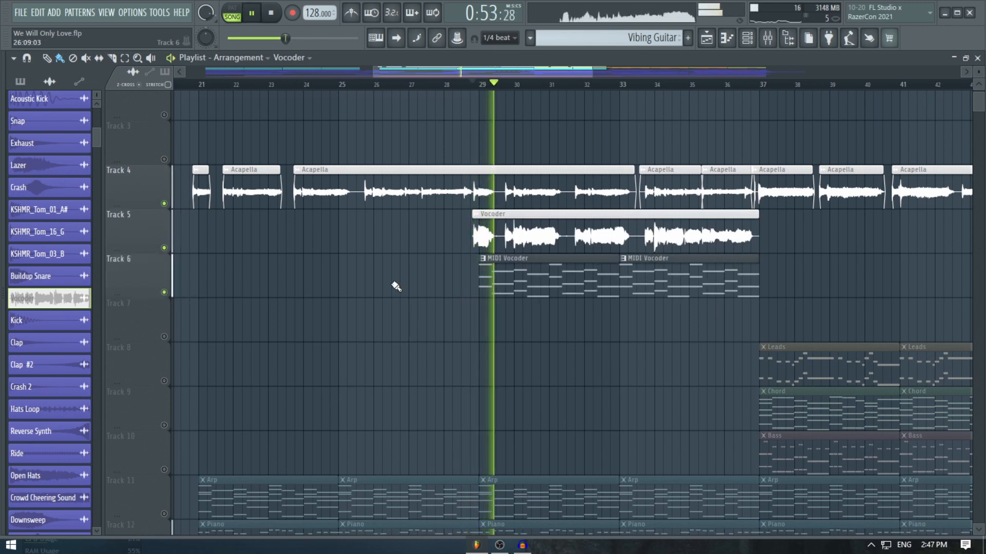
pyautogui.press('F9')
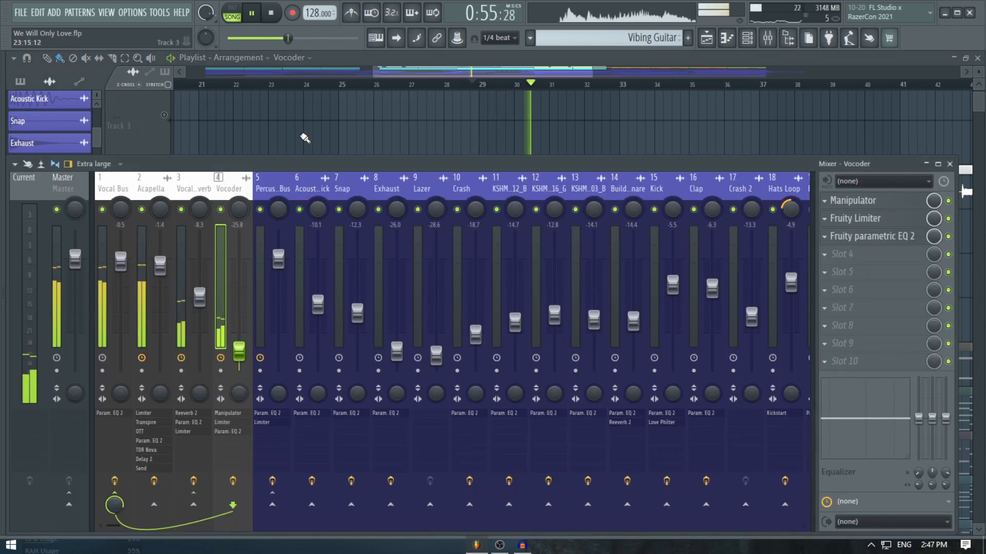
pyautogui.rightClick(221, 210)
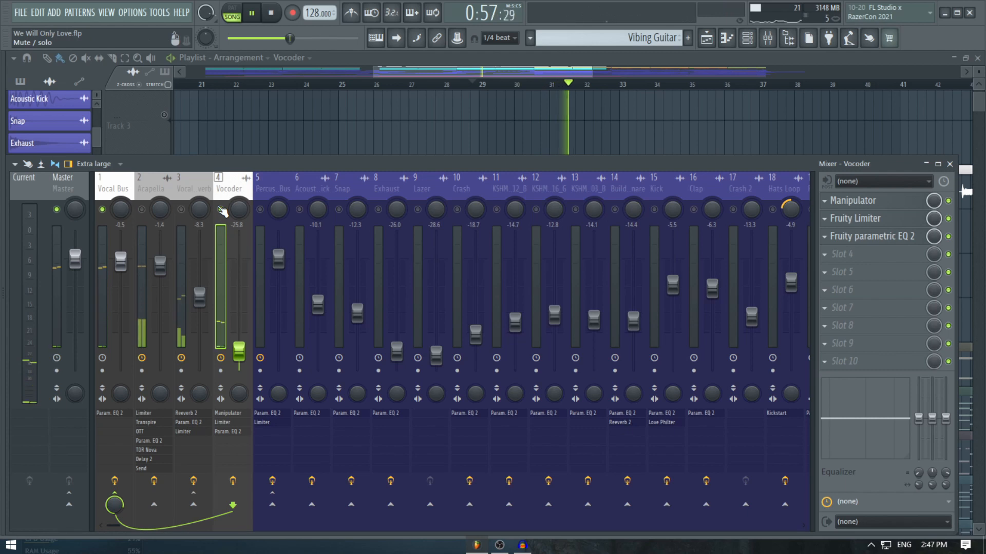
pyautogui.rightClick(221, 210)
pyautogui.press('F9')
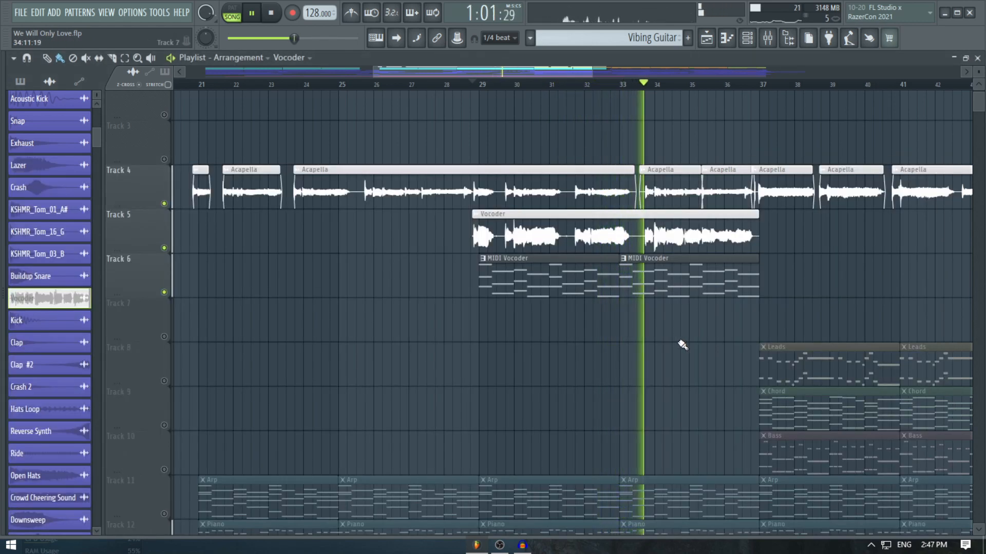
pyautogui.scroll(-3, 688, 337)
pyautogui.scroll(1, 706, 321)
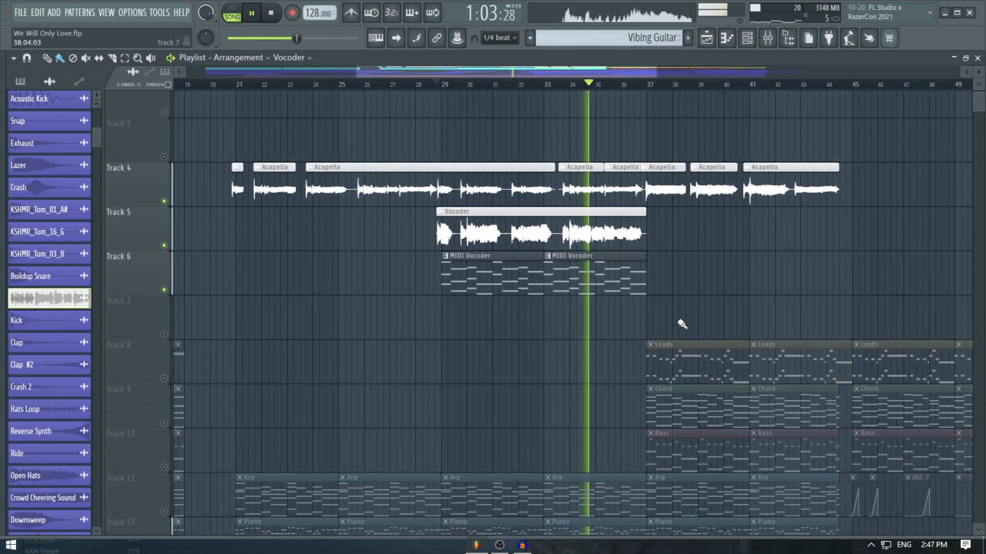
pyautogui.press('space')
pyautogui.click(769, 45)
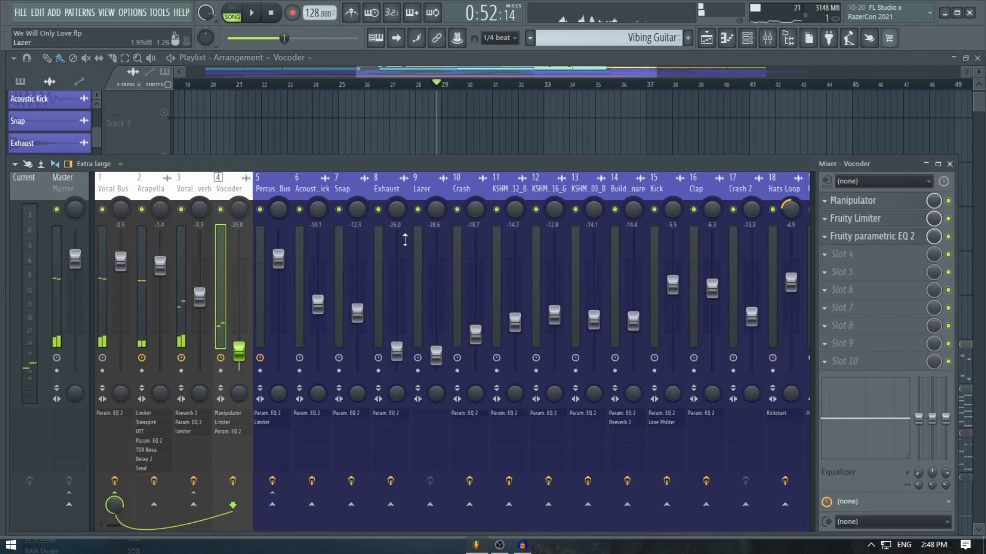
# Step: Unsolo the vocal playlist tracks to reactivate the whole arrangement and place the playhead just before the first Acapella clip at bar 21
pyautogui.press('F9')
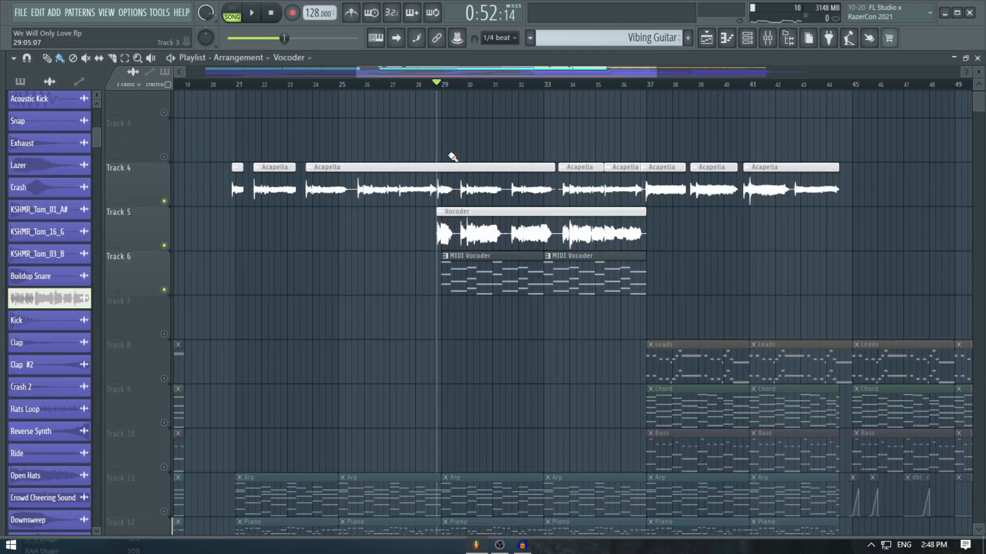
pyautogui.rightClick(167, 204)
pyautogui.rightClick(166, 204)
pyautogui.moveTo(979, 71); pyautogui.dragTo(979, 56)
pyautogui.click(227, 87)
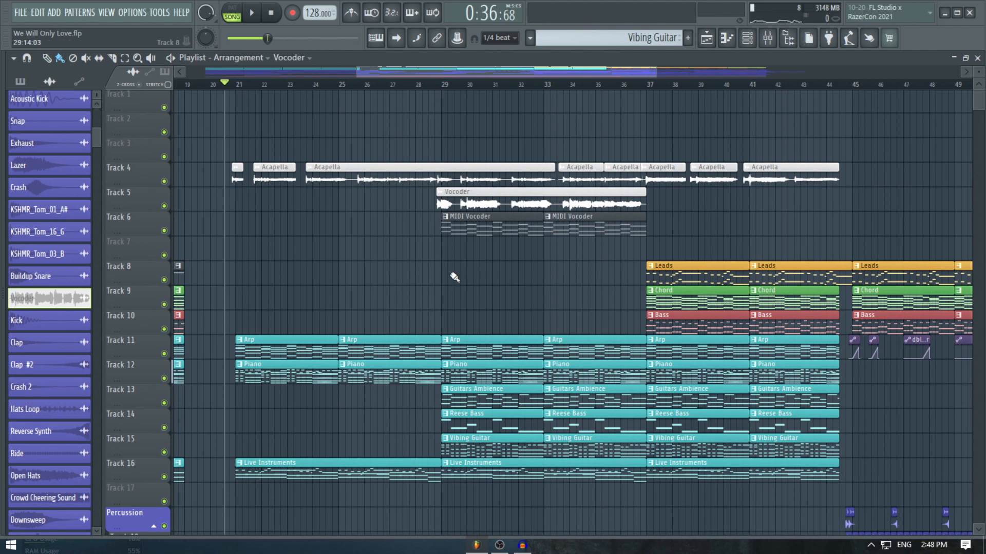
# Step: Play the full arrangement from just before bar 21, following the acapella and vocoder section up to the Leads entry at bar 37
pyautogui.press('space')
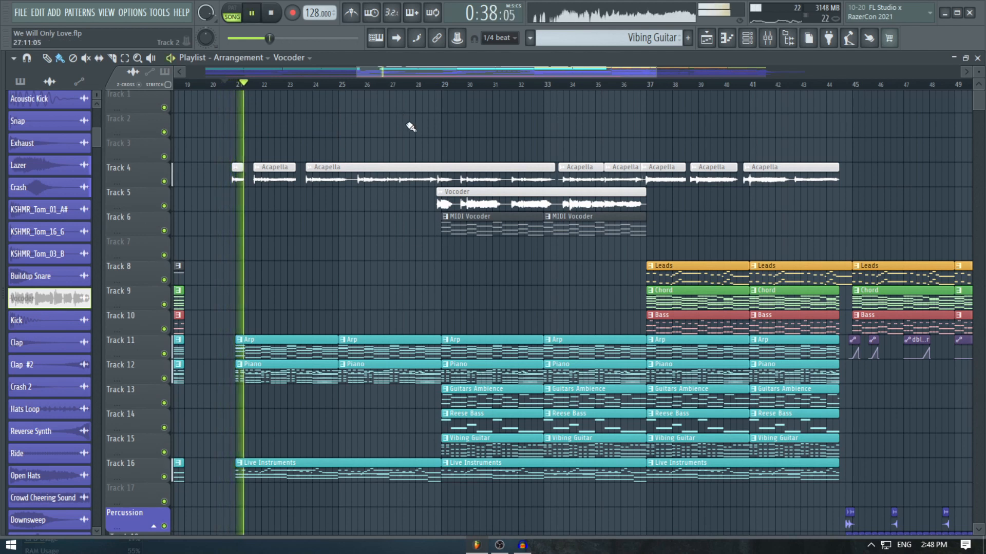
pyautogui.scroll(-2, 357, 288)
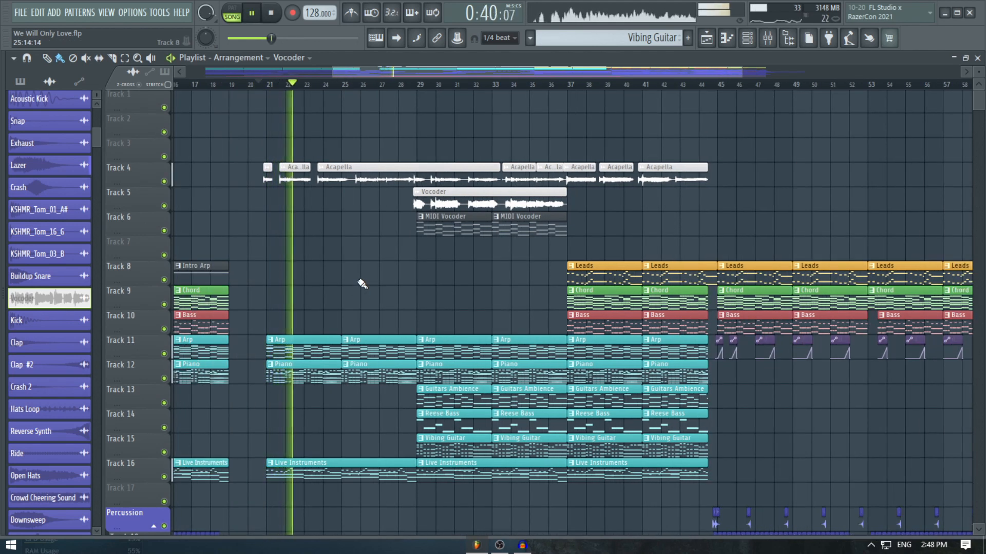
pyautogui.scroll(3, 456, 247)
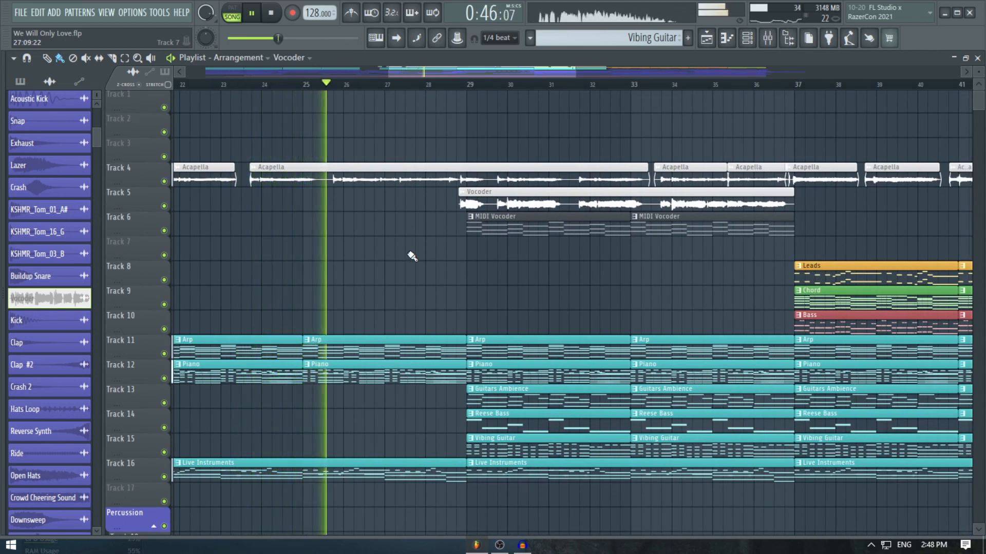
pyautogui.scroll(-2, 411, 256)
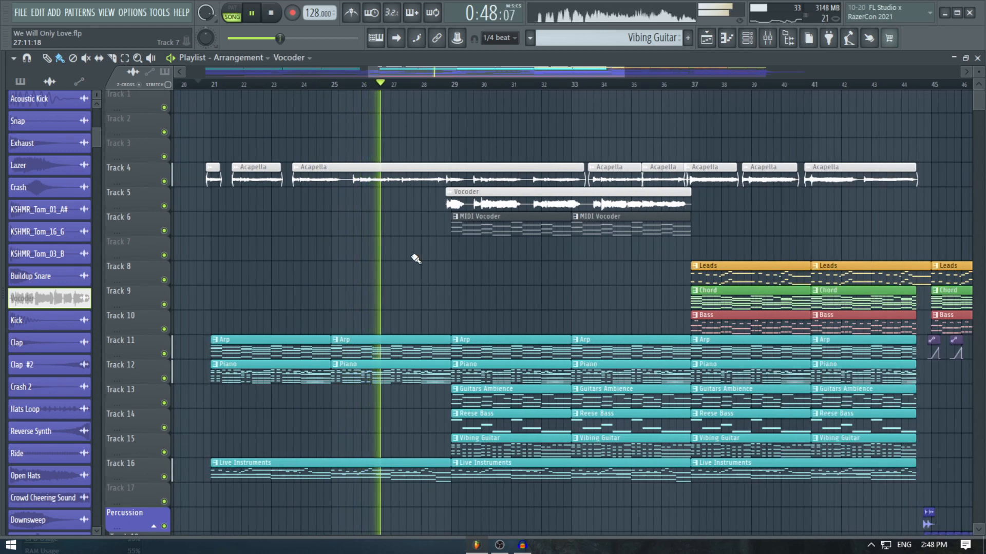
pyautogui.hscroll(2, 441, 275)
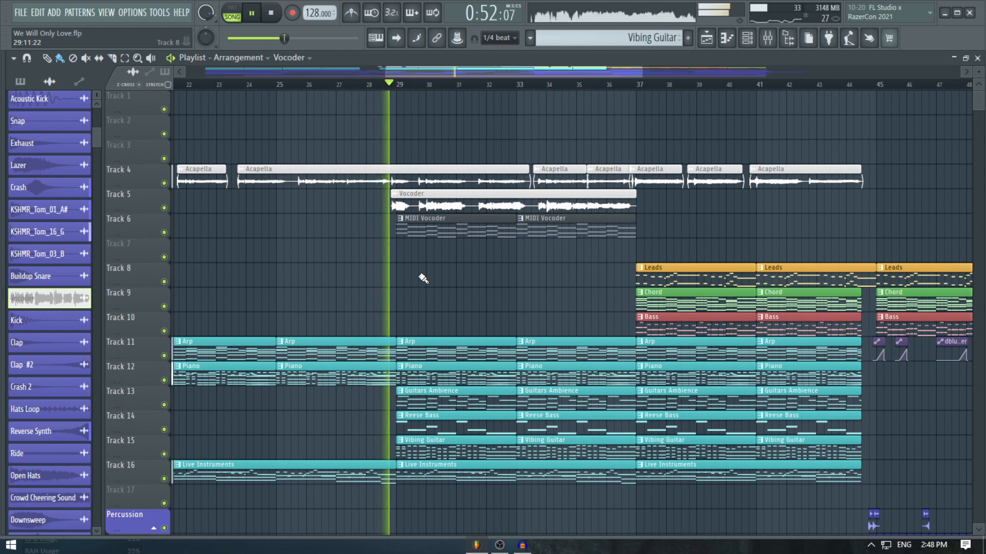
pyautogui.hscroll(3, 452, 277)
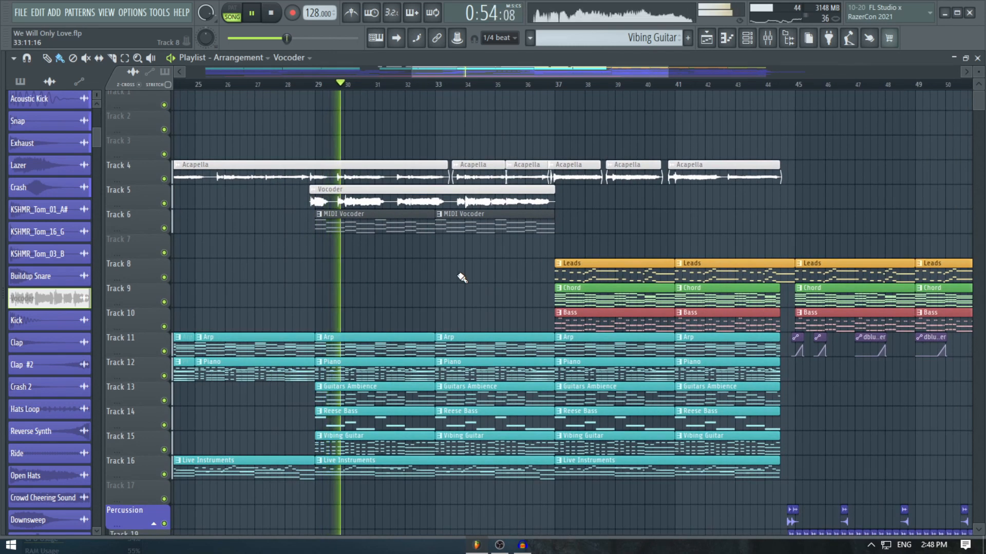
pyautogui.scroll(-2, 462, 278)
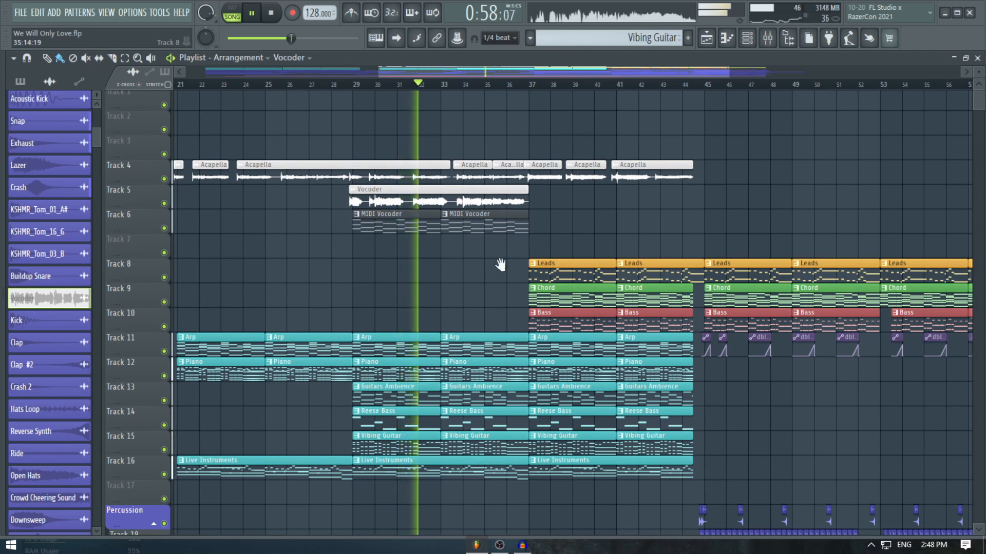
pyautogui.hscroll(3, 452, 276)
pyautogui.scroll(2, 501, 254)
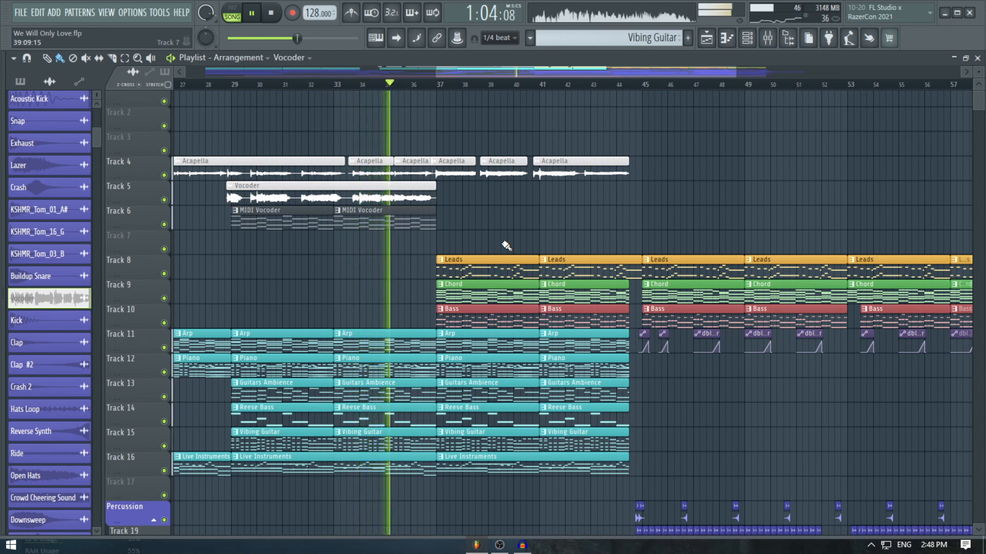
pyautogui.scroll(1, 549, 234)
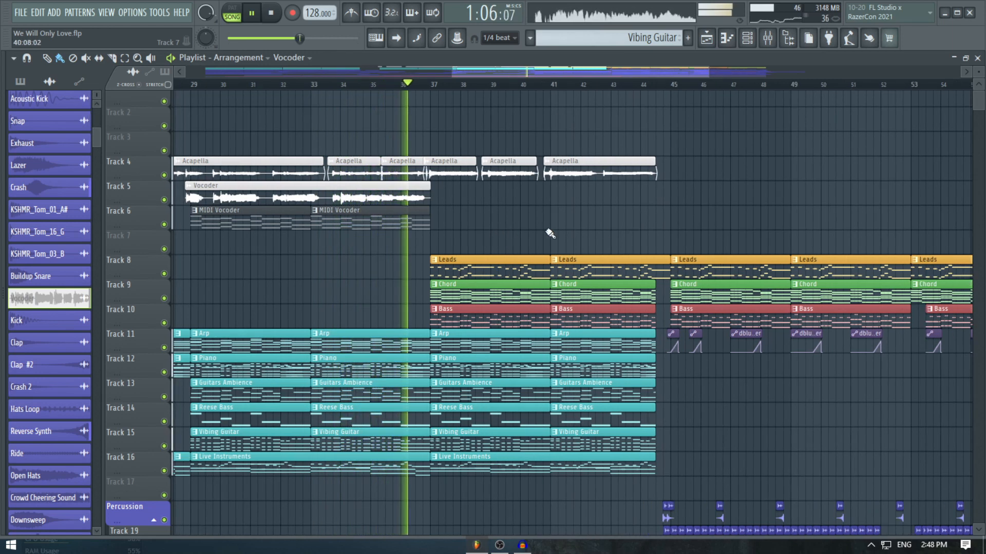
# Step: Follow the playback through the Acapella clips over the Leads, Chord and Bass from bar 37 into the percussion drop at bar 45
pyautogui.moveTo(602, 233); pyautogui.dragTo(525, 242)
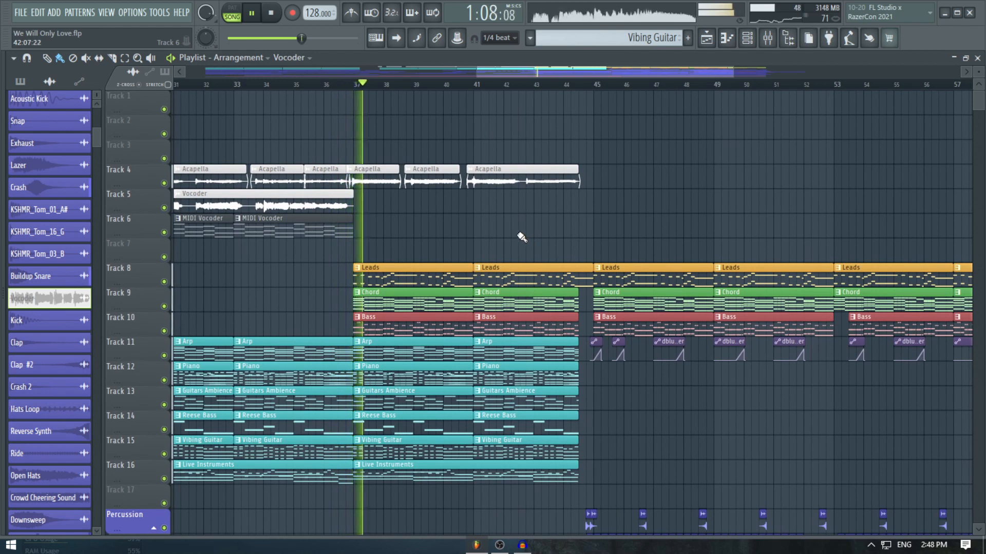
pyautogui.moveTo(590, 237); pyautogui.dragTo(494, 223)
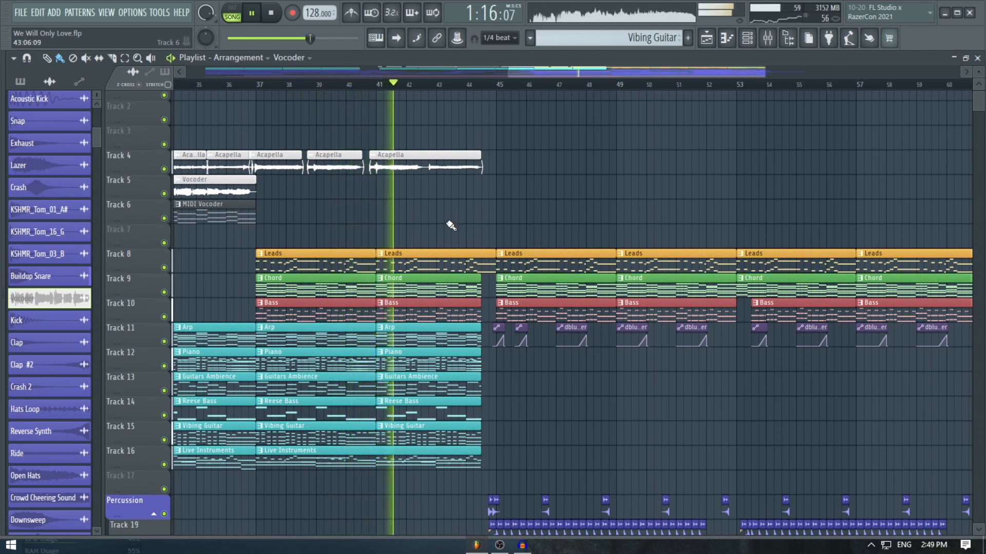
pyautogui.moveTo(509, 221); pyautogui.dragTo(478, 215)
pyautogui.scroll(3, 482, 221)
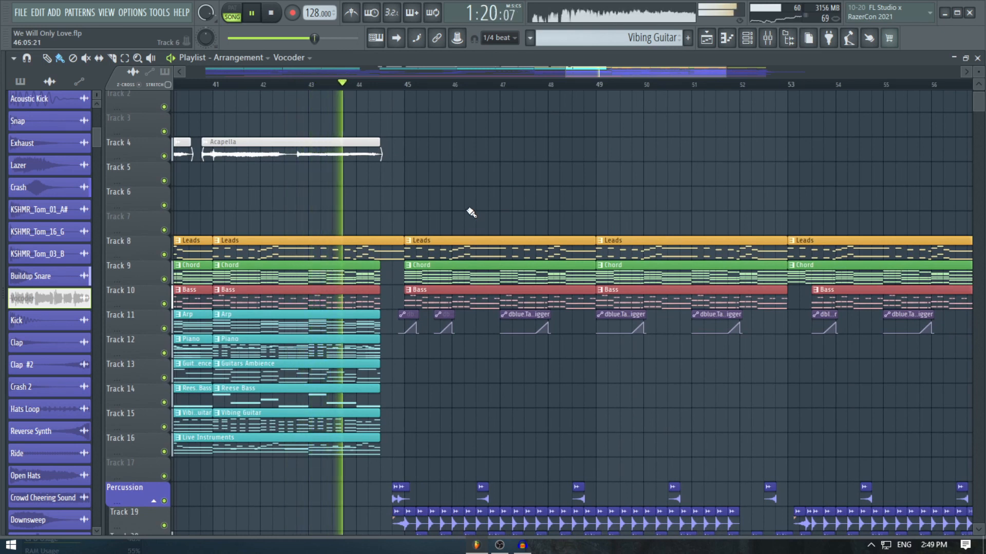
pyautogui.scroll(-5, 470, 212)
pyautogui.scroll(7, 473, 216)
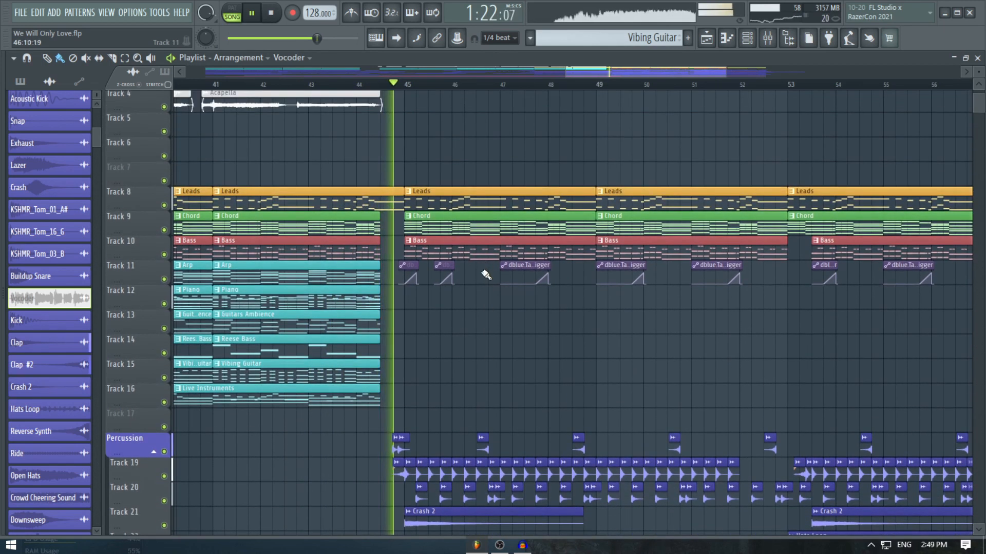
pyautogui.scroll(-1, 457, 226)
pyautogui.scroll(-7, 459, 233)
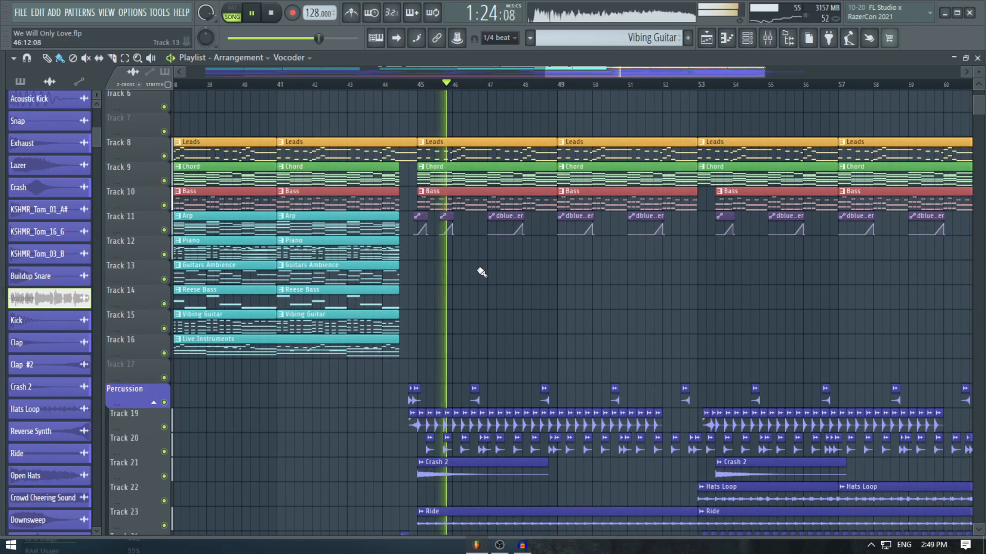
# Step: Listen to the drop through the last clips at bar 61, then stop playback
pyautogui.moveTo(524, 301); pyautogui.dragTo(447, 311)
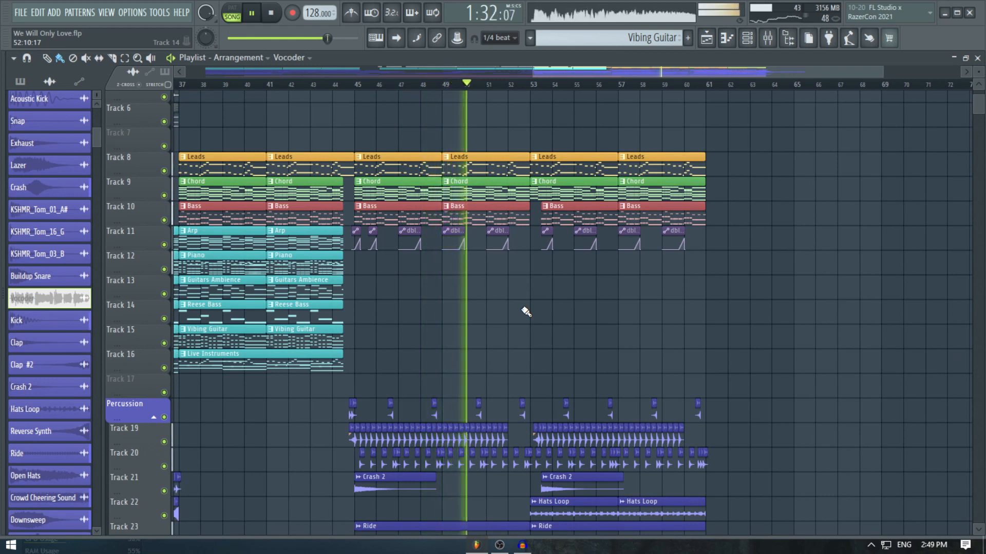
pyautogui.scroll(2, 564, 306)
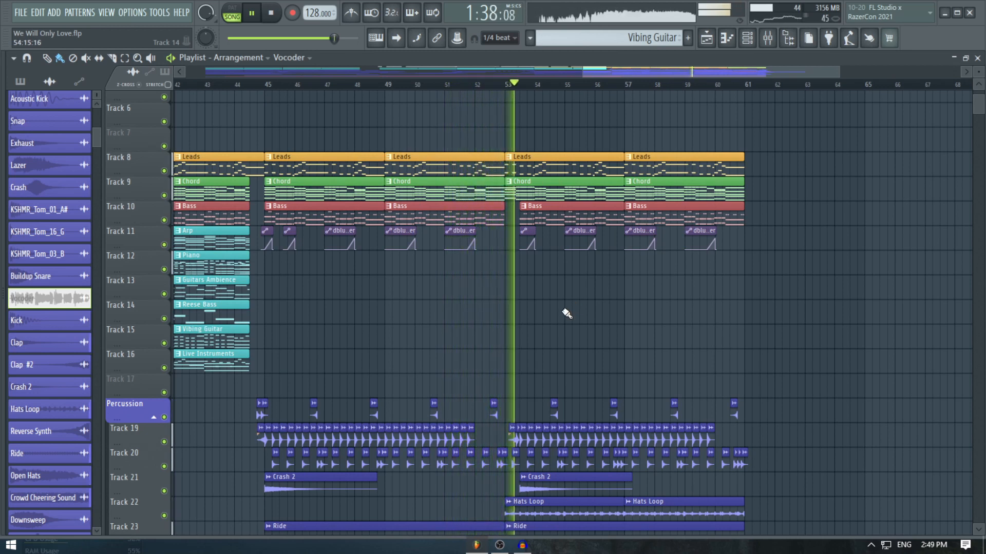
pyautogui.scroll(2, 587, 321)
pyautogui.scroll(-1, 587, 321)
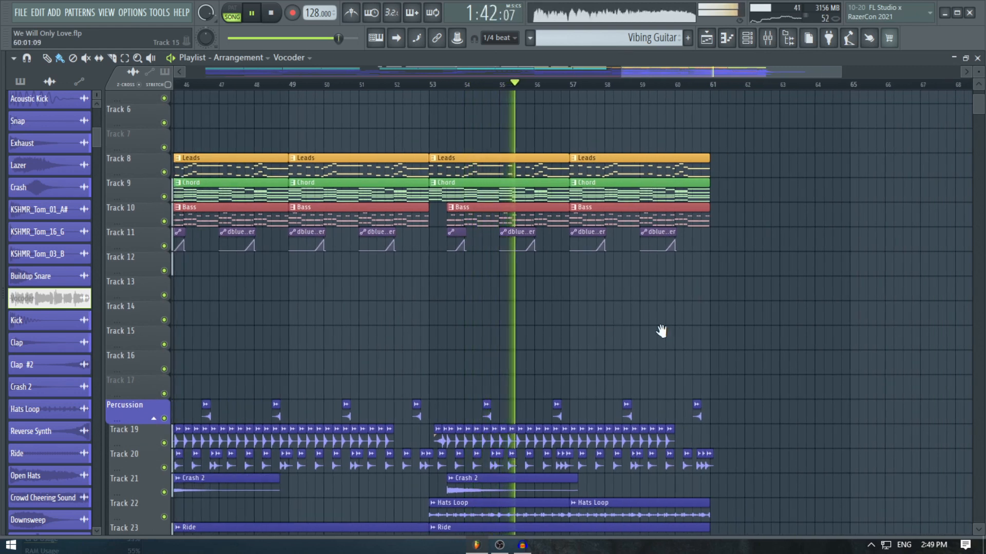
pyautogui.scroll(2, 652, 334)
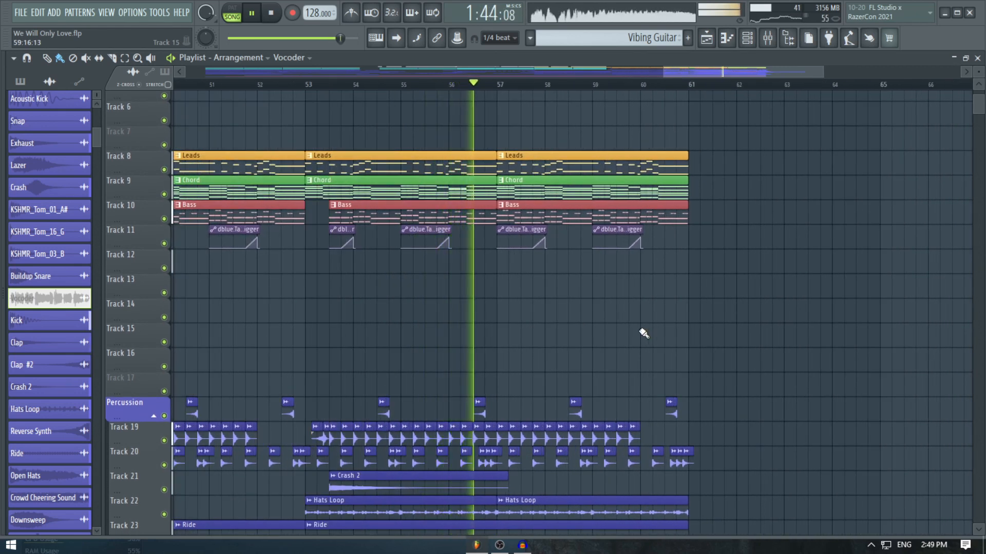
pyautogui.scroll(1, 662, 334)
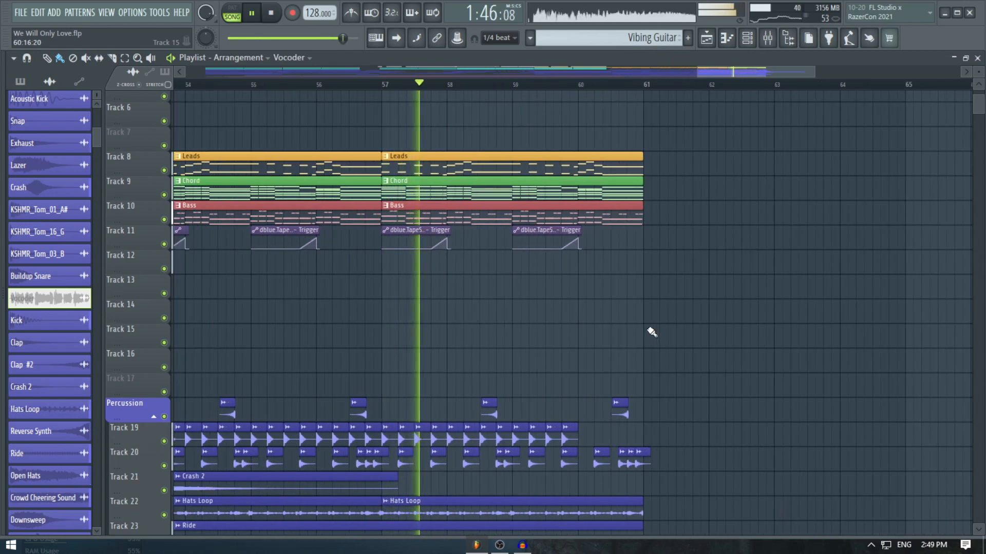
pyautogui.moveTo(709, 343); pyautogui.dragTo(627, 352)
pyautogui.scroll(-1, 627, 352)
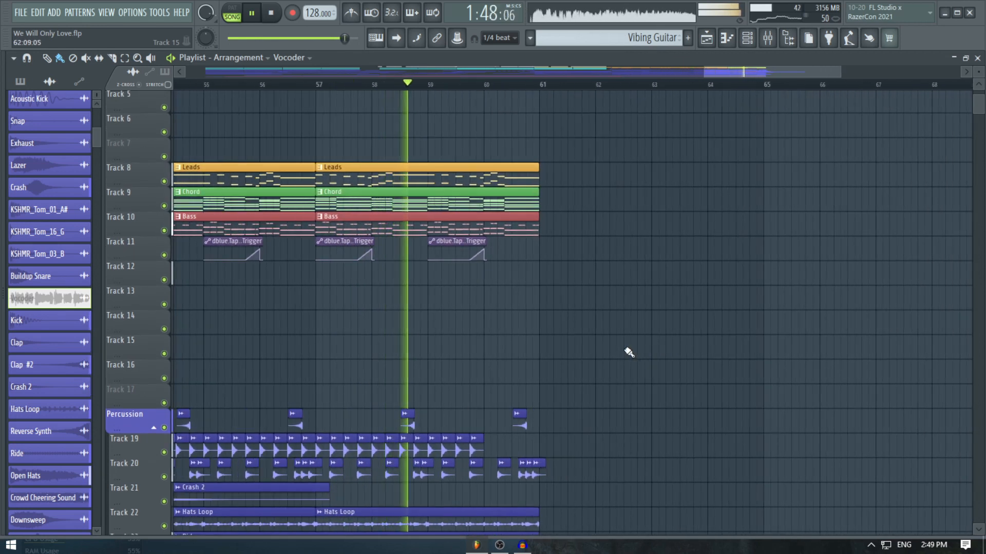
pyautogui.moveTo(657, 383); pyautogui.dragTo(603, 383)
pyautogui.moveTo(746, 341); pyautogui.dragTo(708, 346)
pyautogui.scroll(-1, 723, 349)
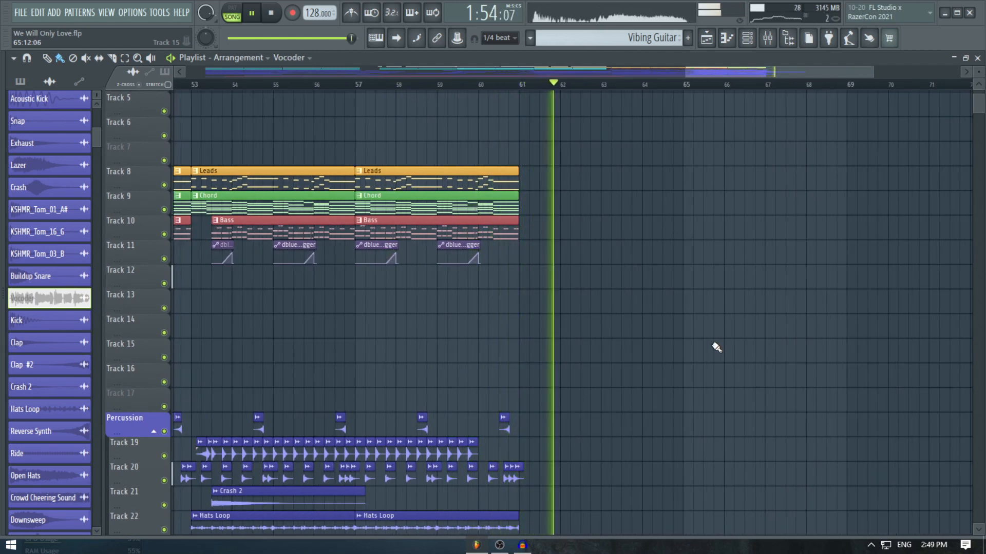
pyautogui.press('space')
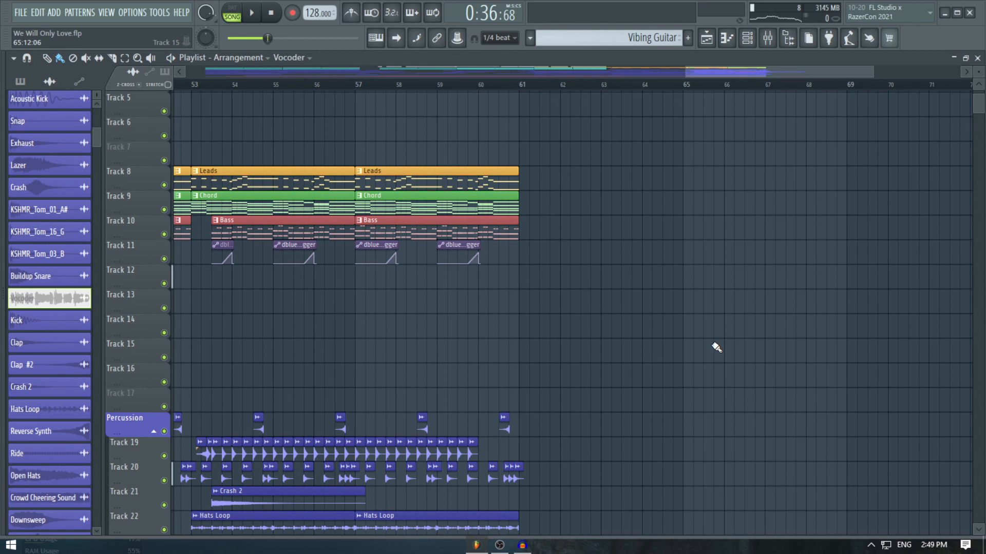